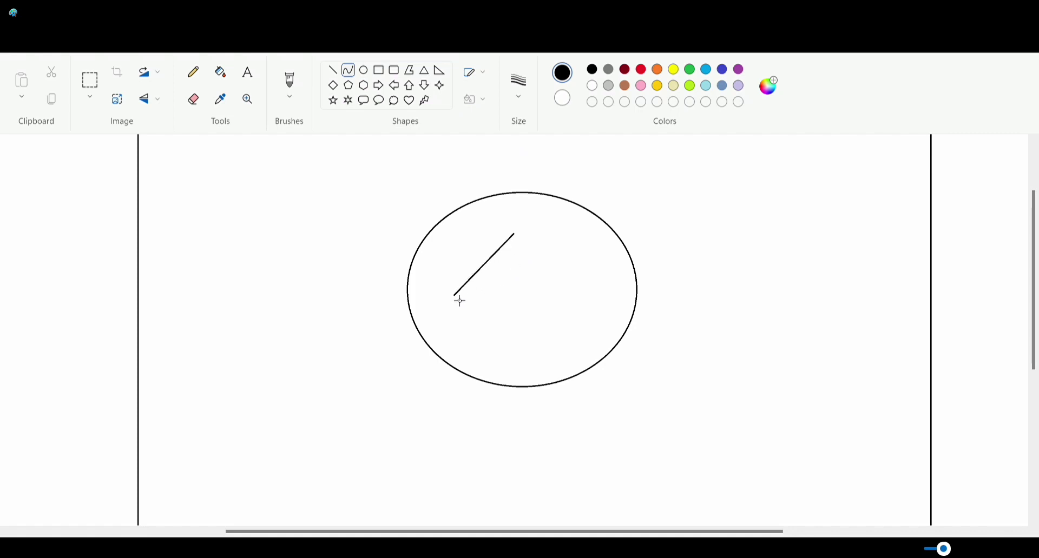
Shape an S-curved hair parting to the head oval's left edge and draw a sagging fringe curve across to its right edge.
{"action": "left_click_drag", "start_coordinate": [488, 268], "coordinate": [454, 310]}
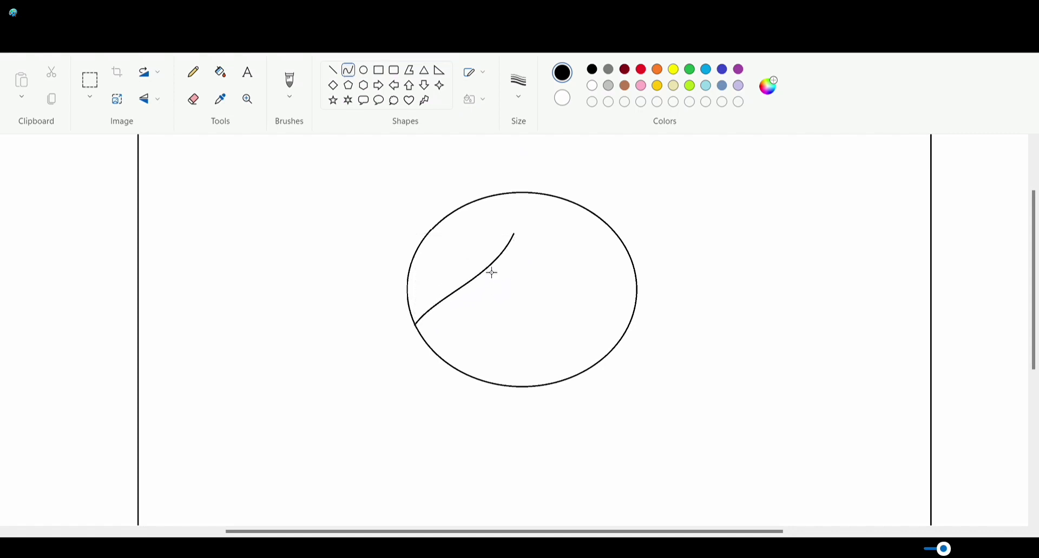
{"action": "left_click_drag", "start_coordinate": [487, 268], "coordinate": [637, 290]}
{"action": "left_click_drag", "start_coordinate": [516, 278], "coordinate": [578, 313]}
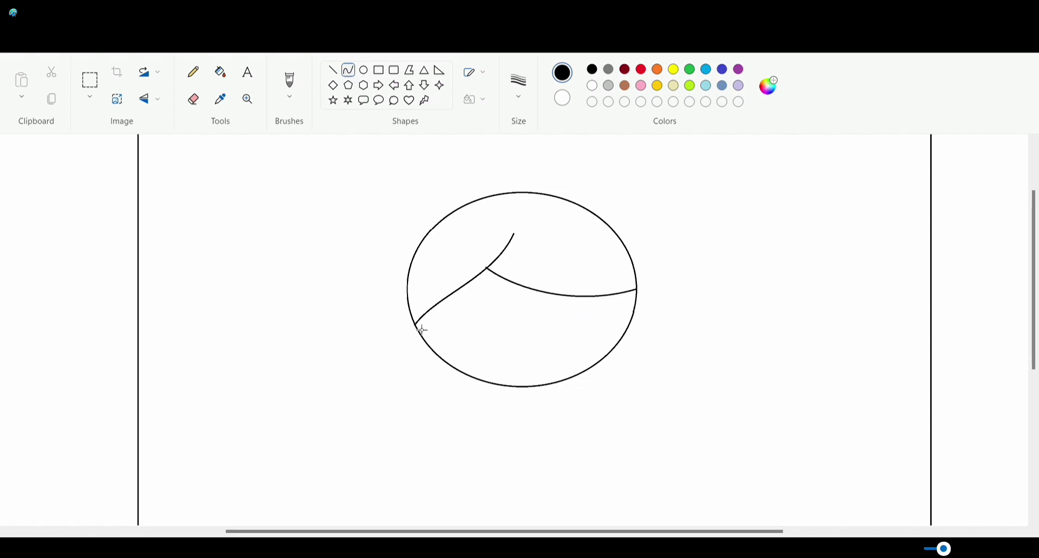
Draw a curved hair strand hanging down on each side of the face with the Curve tool.
{"action": "mouse_move", "coordinate": [416, 326]}
{"action": "left_mouse_down"}
{"action": "mouse_move", "coordinate": [401, 386]}
{"action": "mouse_move", "coordinate": [399, 358]}
{"action": "left_mouse_up"}
{"action": "left_click", "coordinate": [399, 358]}
{"action": "mouse_move", "coordinate": [576, 298]}
{"action": "left_mouse_down"}
{"action": "mouse_move", "coordinate": [647, 355]}
{"action": "mouse_move", "coordinate": [615, 371]}
{"action": "mouse_move", "coordinate": [614, 323]}
{"action": "mouse_move", "coordinate": [625, 347]}
{"action": "left_mouse_up"}
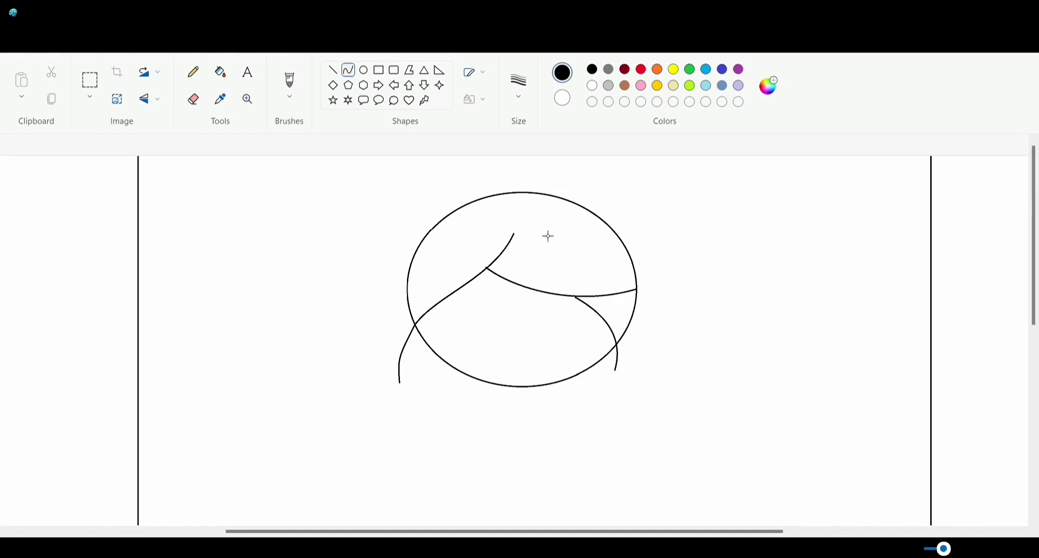
Draw a small oval for the hair bun and position it over the upper right edge of the head.
{"action": "scroll", "coordinate": [546, 234], "scroll_direction": "up", "scroll_amount": 2}
{"action": "left_click", "coordinate": [196, 75]}
{"action": "left_click", "coordinate": [364, 70]}
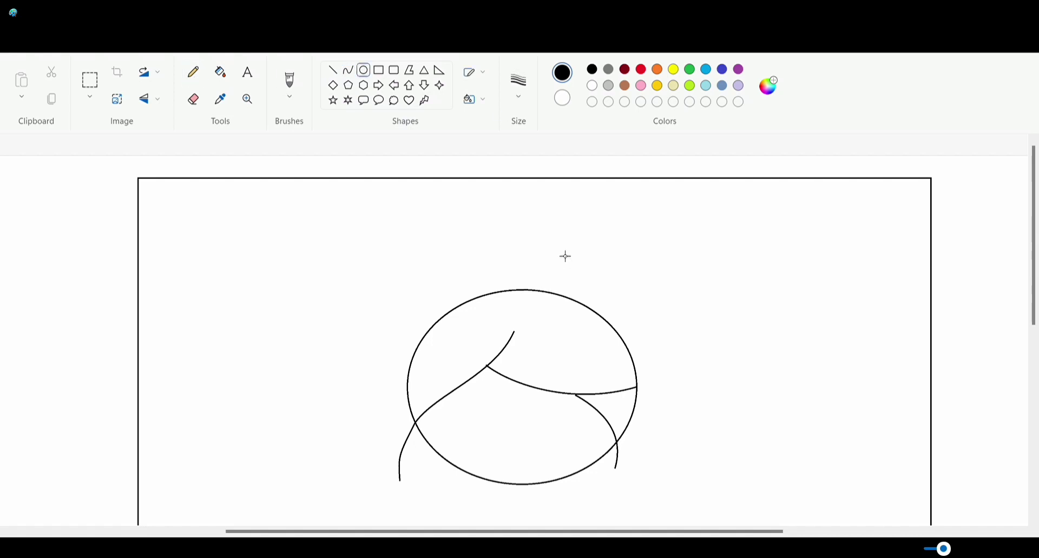
{"action": "left_click_drag", "start_coordinate": [563, 255], "coordinate": [649, 334]}
{"action": "left_click_drag", "start_coordinate": [604, 294], "coordinate": [589, 286]}
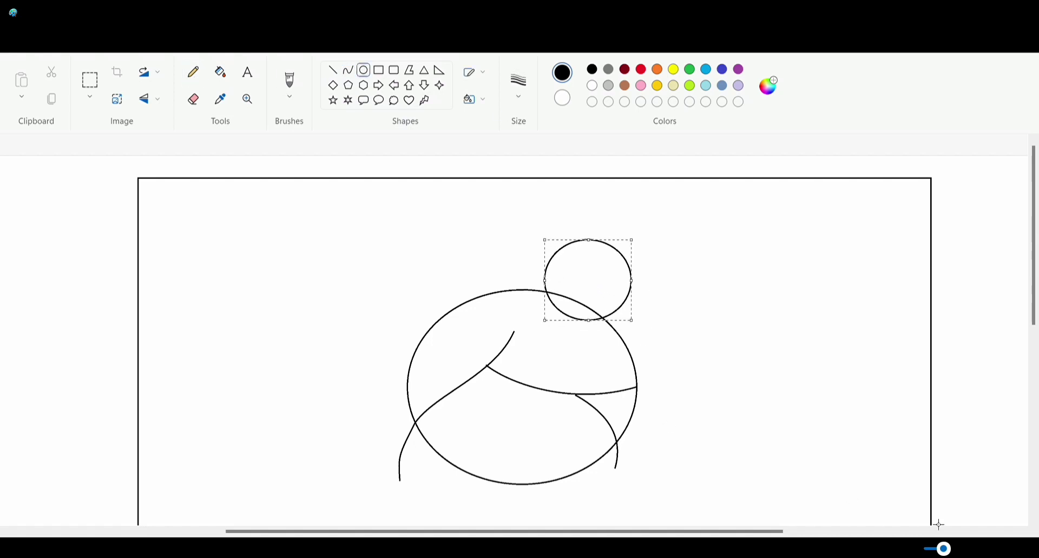
Erase the outlines of the bun and head where the two ovals overlap.
{"action": "left_click", "coordinate": [1019, 550]}
{"action": "left_click_drag", "start_coordinate": [459, 532], "coordinate": [633, 546]}
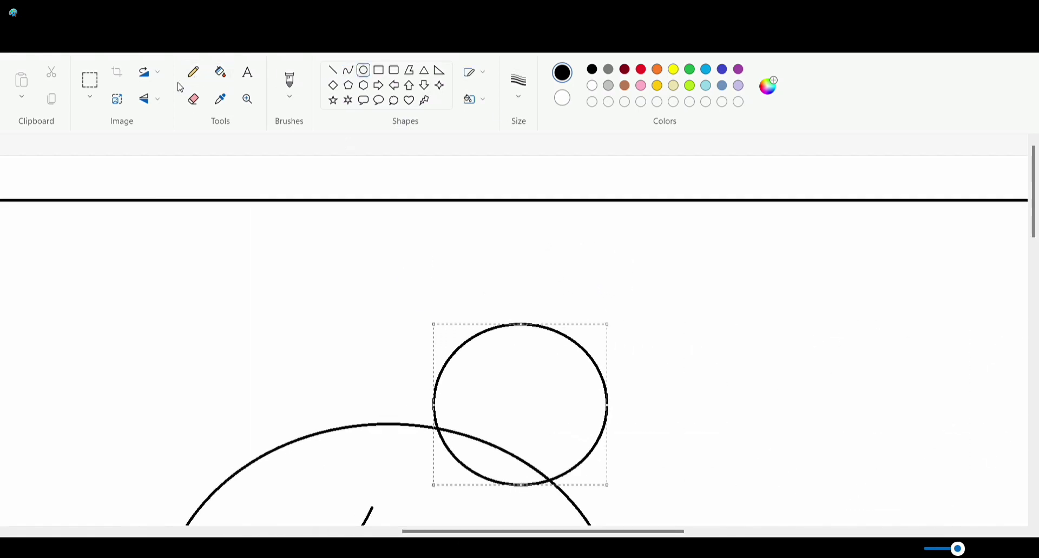
{"action": "left_click", "coordinate": [193, 99]}
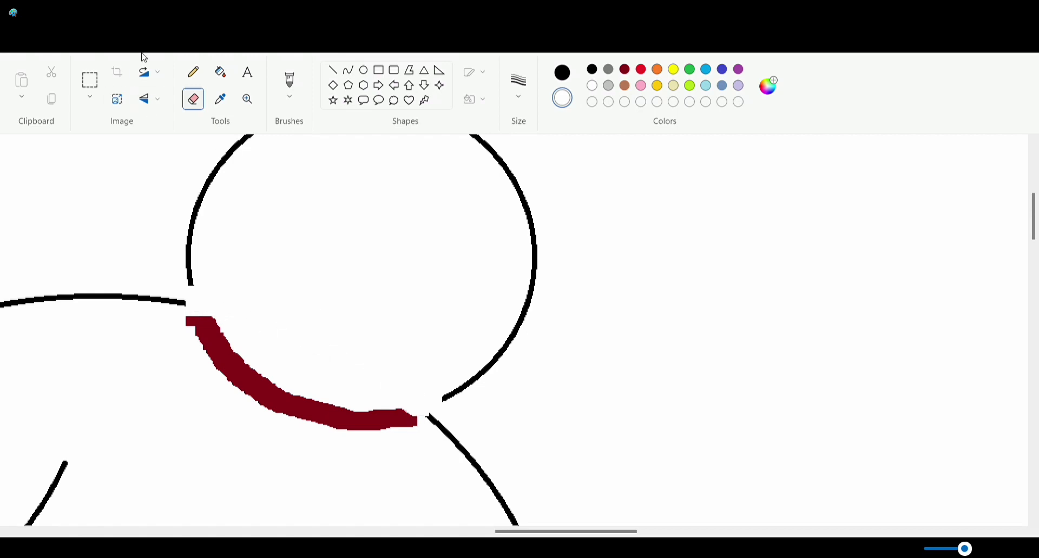
Draw a row of eight small black-outlined circles as a bead band between the bun and the head.
{"action": "left_click", "coordinate": [363, 70]}
{"action": "mouse_move", "coordinate": [183, 286]}
{"action": "left_mouse_down"}
{"action": "mouse_move", "coordinate": [212, 314]}
{"action": "mouse_move", "coordinate": [248, 329]}
{"action": "mouse_move", "coordinate": [251, 315]}
{"action": "mouse_move", "coordinate": [279, 342]}
{"action": "mouse_move", "coordinate": [267, 331]}
{"action": "mouse_move", "coordinate": [312, 352]}
{"action": "mouse_move", "coordinate": [357, 355]}
{"action": "mouse_move", "coordinate": [382, 382]}
{"action": "mouse_move", "coordinate": [364, 358]}
{"action": "mouse_move", "coordinate": [439, 406]}
{"action": "mouse_move", "coordinate": [410, 389]}
{"action": "mouse_move", "coordinate": [428, 404]}
{"action": "left_mouse_up"}
{"action": "left_click", "coordinate": [379, 313]}
{"action": "left_click", "coordinate": [559, 398]}
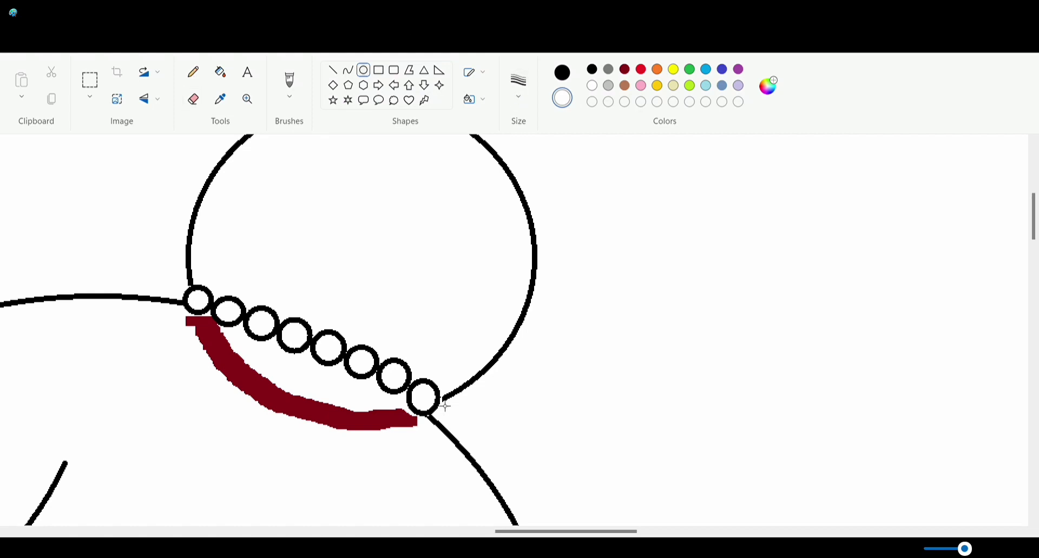
{"action": "left_click", "coordinate": [193, 99]}
Fill the bun and the hair area above the fringe with dark red.
{"action": "scroll", "coordinate": [914, 548], "scroll_direction": "down", "scroll_amount": 2}
{"action": "left_click_drag", "start_coordinate": [551, 533], "coordinate": [389, 533]}
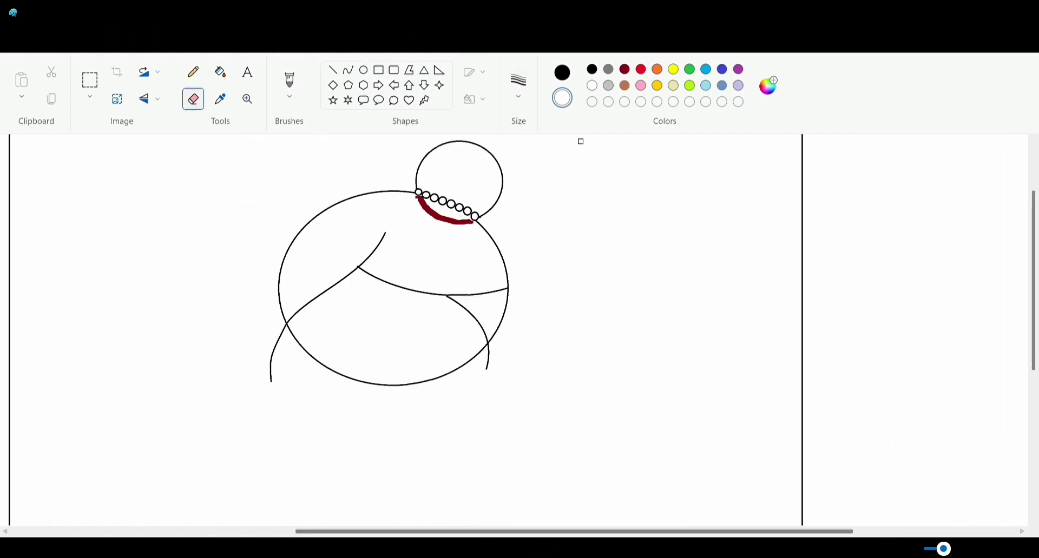
{"action": "left_click", "coordinate": [625, 69]}
{"action": "left_click", "coordinate": [220, 72]}
{"action": "left_click", "coordinate": [464, 174]}
{"action": "left_click", "coordinate": [476, 254]}
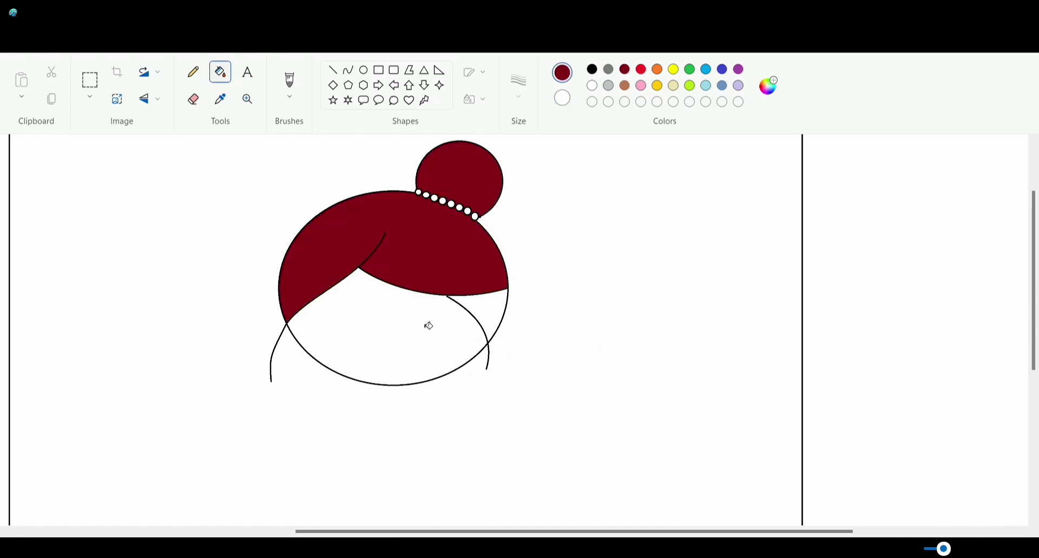
Draw a flower of five small black-outlined ovals on the hair left of the parting.
{"action": "scroll", "coordinate": [605, 416], "scroll_direction": "up", "scroll_amount": 3}
{"action": "scroll", "coordinate": [393, 146], "scroll_direction": "right", "scroll_amount": 5}
{"action": "left_click", "coordinate": [364, 69]}
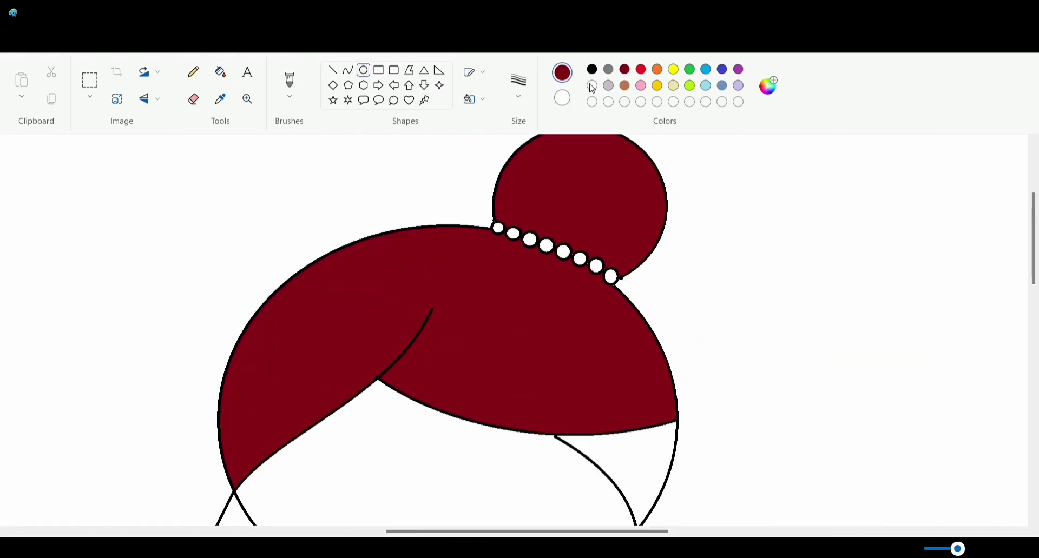
{"action": "left_click", "coordinate": [592, 70]}
{"action": "left_click_drag", "start_coordinate": [299, 323], "coordinate": [320, 341]}
{"action": "mouse_move", "coordinate": [296, 309]}
{"action": "left_mouse_down"}
{"action": "mouse_move", "coordinate": [335, 337]}
{"action": "mouse_move", "coordinate": [324, 355]}
{"action": "left_mouse_up"}
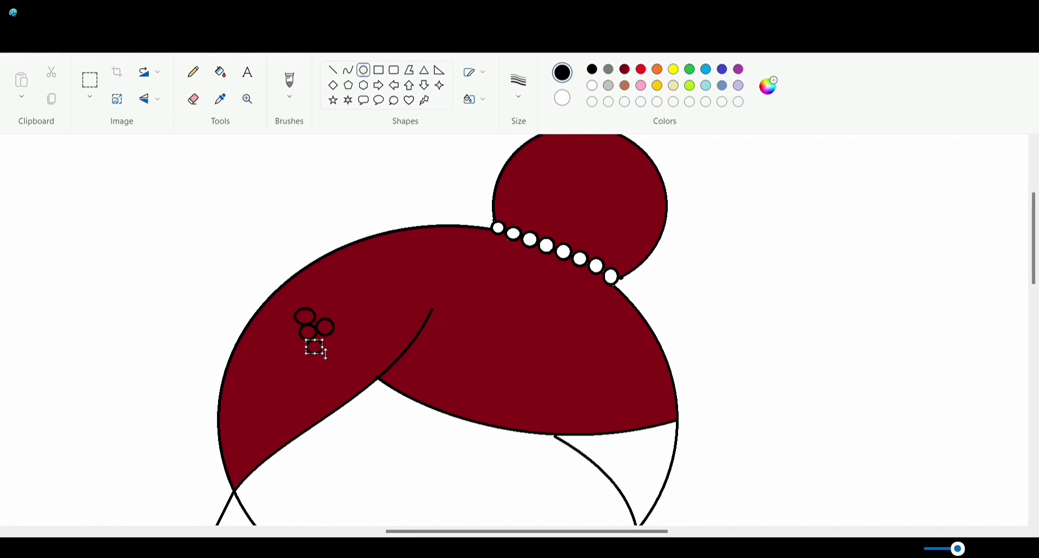
{"action": "left_click_drag", "start_coordinate": [282, 326], "coordinate": [302, 349]}
{"action": "left_click", "coordinate": [363, 432]}
Draw two closed, arched eyes with lashes and a small smiling mouth on the face using the Curve tool.
{"action": "left_click", "coordinate": [349, 70]}
{"action": "scroll", "coordinate": [812, 273], "scroll_direction": "down", "scroll_amount": 3}
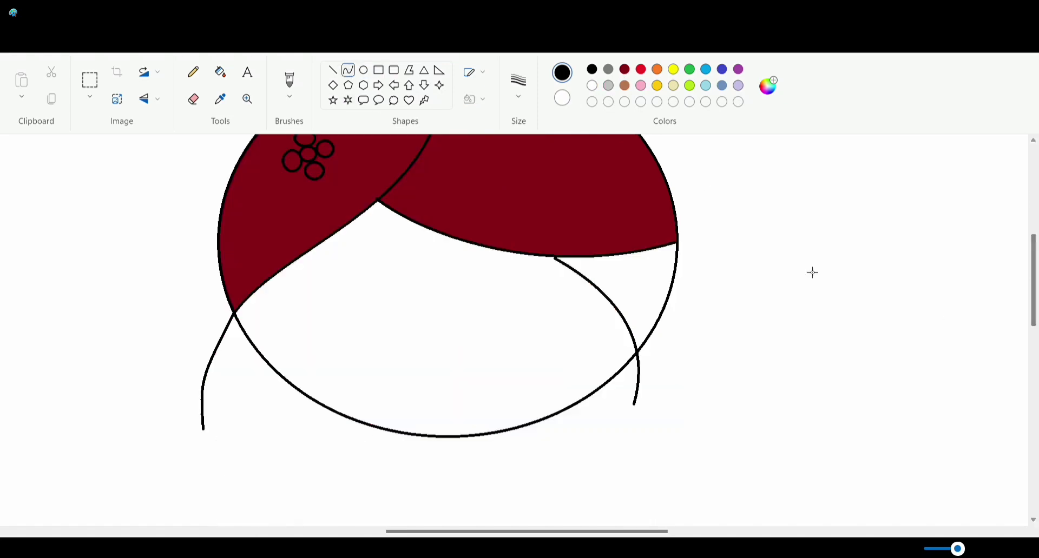
{"action": "mouse_move", "coordinate": [336, 288]}
{"action": "left_mouse_down"}
{"action": "mouse_move", "coordinate": [397, 286]}
{"action": "mouse_move", "coordinate": [376, 277]}
{"action": "left_mouse_up"}
{"action": "mouse_move", "coordinate": [479, 289]}
{"action": "left_mouse_down"}
{"action": "mouse_move", "coordinate": [536, 289]}
{"action": "mouse_move", "coordinate": [496, 276]}
{"action": "mouse_move", "coordinate": [522, 276]}
{"action": "left_mouse_up"}
{"action": "left_click", "coordinate": [498, 324]}
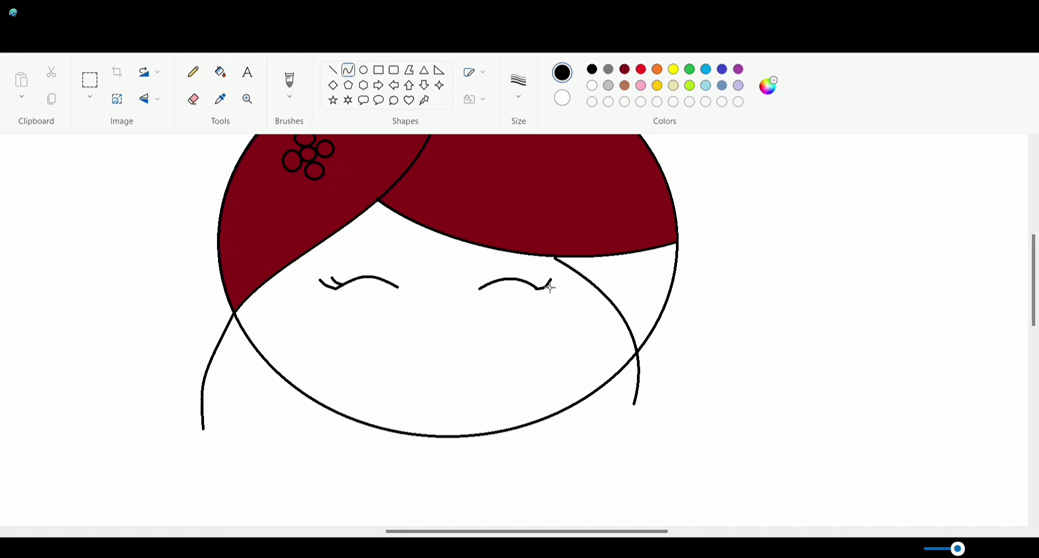
{"action": "scroll", "coordinate": [400, 376], "scroll_direction": "down", "scroll_amount": 3}
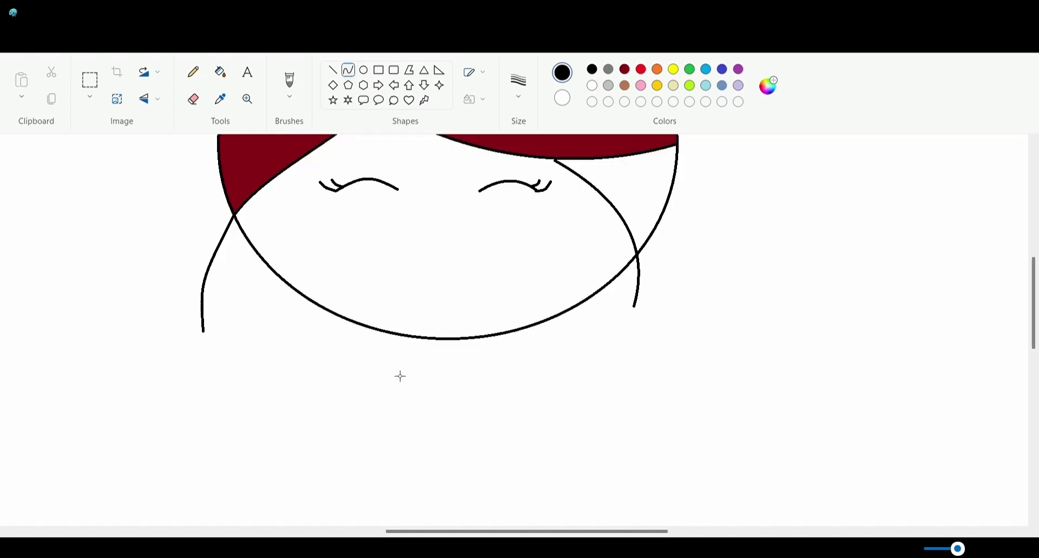
{"action": "mouse_move", "coordinate": [421, 254]}
{"action": "left_mouse_down"}
{"action": "mouse_move", "coordinate": [463, 254]}
{"action": "mouse_move", "coordinate": [447, 267]}
{"action": "left_mouse_up"}
Add a second curved line beside each hanging hair strand.
{"action": "mouse_move", "coordinate": [558, 160]}
{"action": "left_mouse_down"}
{"action": "mouse_move", "coordinate": [614, 183]}
{"action": "mouse_move", "coordinate": [648, 306]}
{"action": "left_mouse_up"}
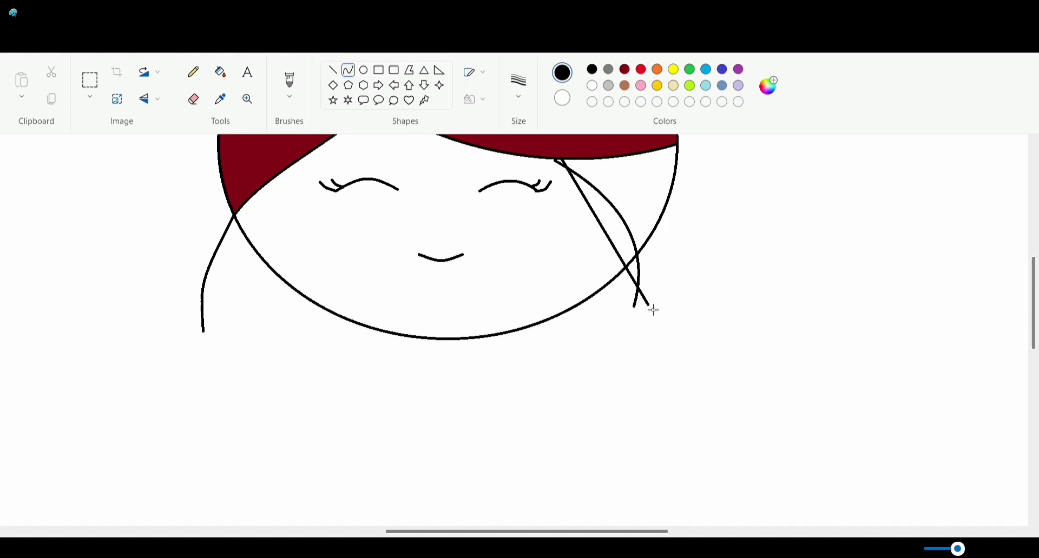
{"action": "mouse_move", "coordinate": [604, 232]}
{"action": "left_mouse_down"}
{"action": "mouse_move", "coordinate": [626, 197]}
{"action": "mouse_move", "coordinate": [637, 232]}
{"action": "mouse_move", "coordinate": [656, 242]}
{"action": "mouse_move", "coordinate": [647, 236]}
{"action": "left_mouse_up"}
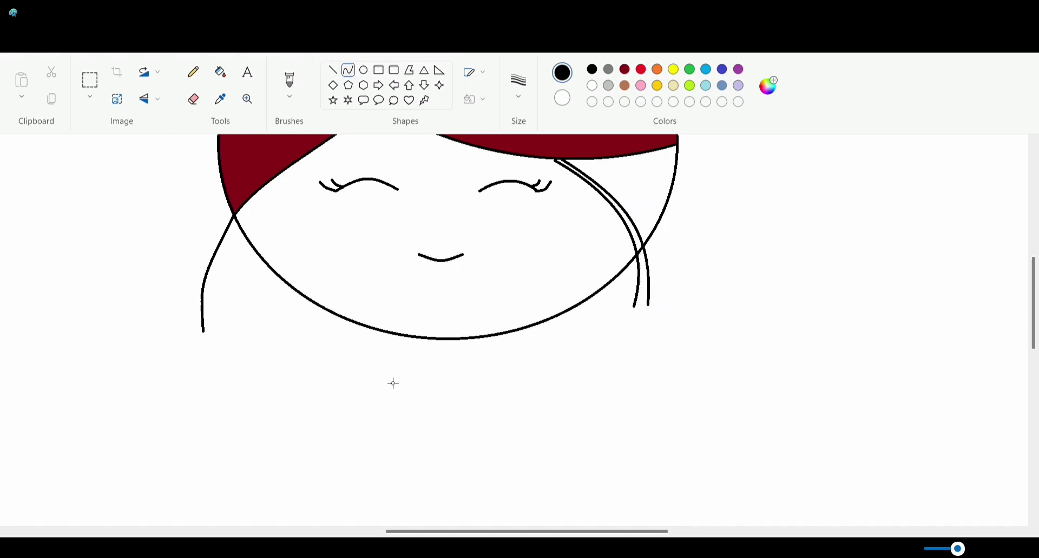
{"action": "left_click_drag", "start_coordinate": [234, 259], "coordinate": [218, 309]}
{"action": "left_click_drag", "start_coordinate": [229, 269], "coordinate": [218, 281]}
Draw both sides of the neck below the chin, curving outward into the shoulders.
{"action": "left_click", "coordinate": [943, 549]}
{"action": "left_click_drag", "start_coordinate": [644, 532], "coordinate": [541, 532]}
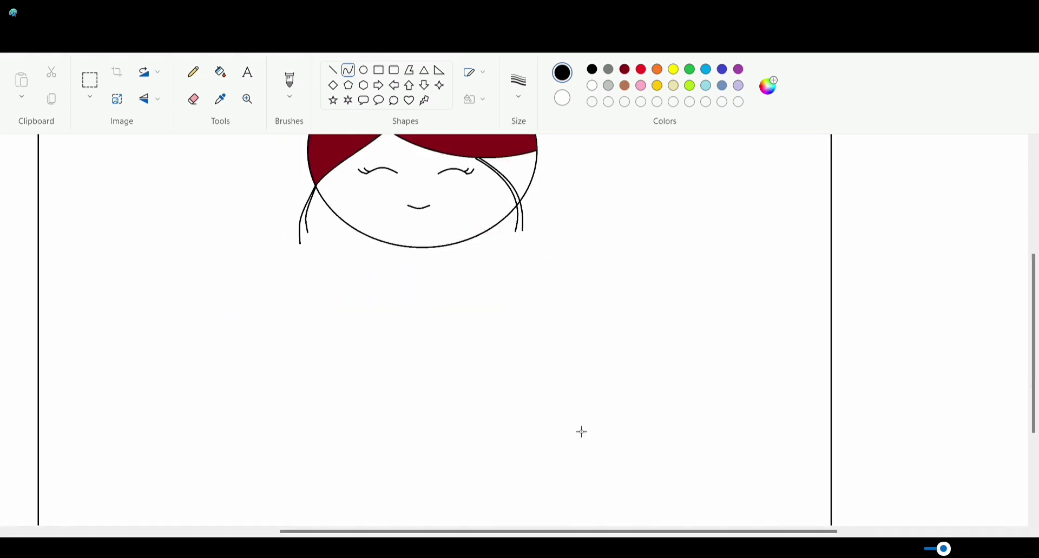
{"action": "scroll", "coordinate": [569, 508], "scroll_direction": "down", "scroll_amount": 2}
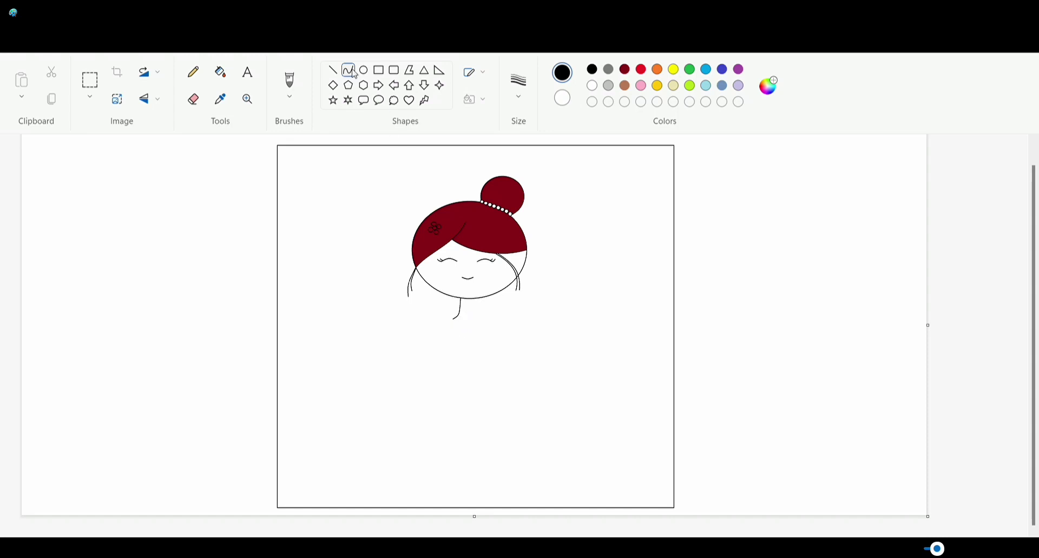
{"action": "scroll", "coordinate": [548, 437], "scroll_direction": "up", "scroll_amount": 2}
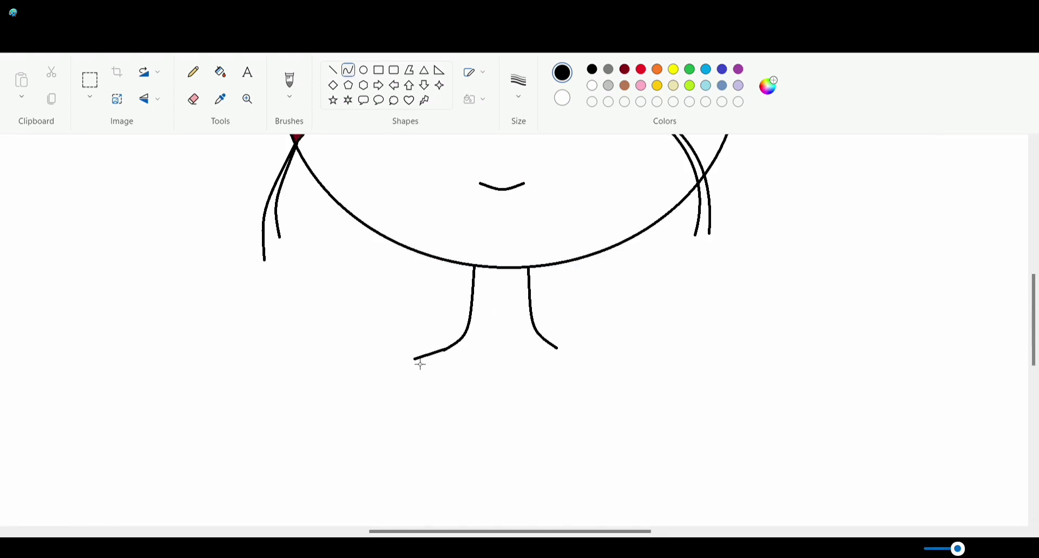
{"action": "left_click_drag", "start_coordinate": [420, 364], "coordinate": [427, 361]}
{"action": "mouse_move", "coordinate": [561, 353]}
{"action": "left_mouse_down"}
{"action": "mouse_move", "coordinate": [612, 360]}
{"action": "mouse_move", "coordinate": [576, 362]}
{"action": "mouse_move", "coordinate": [591, 364]}
{"action": "left_mouse_up"}
Round off both shoulders with short downward curves and trim their excess ends with the eraser.
{"action": "scroll", "coordinate": [558, 428], "scroll_direction": "down", "scroll_amount": 3}
{"action": "left_click_drag", "start_coordinate": [398, 164], "coordinate": [377, 193]}
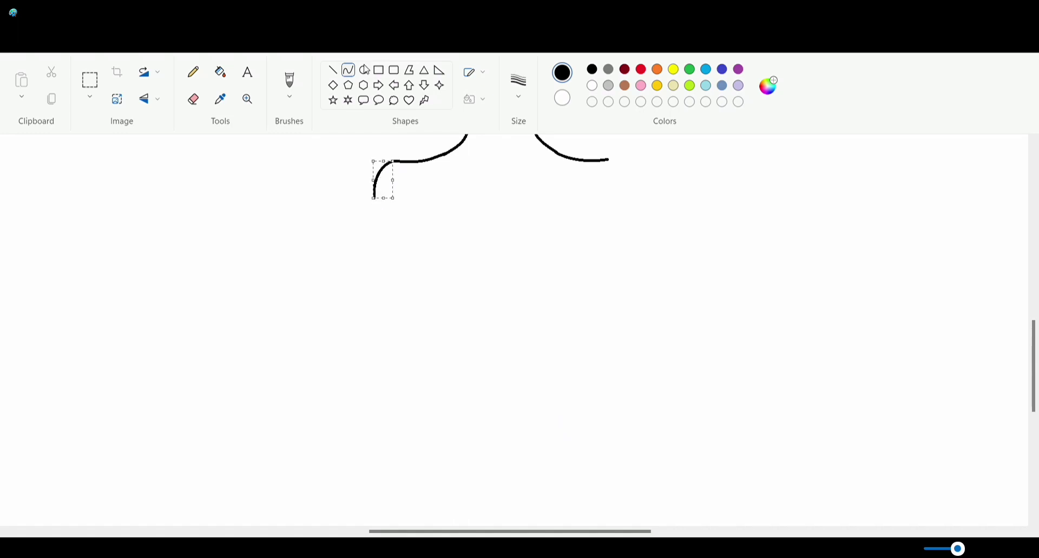
{"action": "mouse_move", "coordinate": [610, 164]}
{"action": "left_mouse_down"}
{"action": "mouse_move", "coordinate": [625, 195]}
{"action": "mouse_move", "coordinate": [625, 167]}
{"action": "mouse_move", "coordinate": [636, 179]}
{"action": "left_mouse_up"}
{"action": "left_click", "coordinate": [196, 100]}
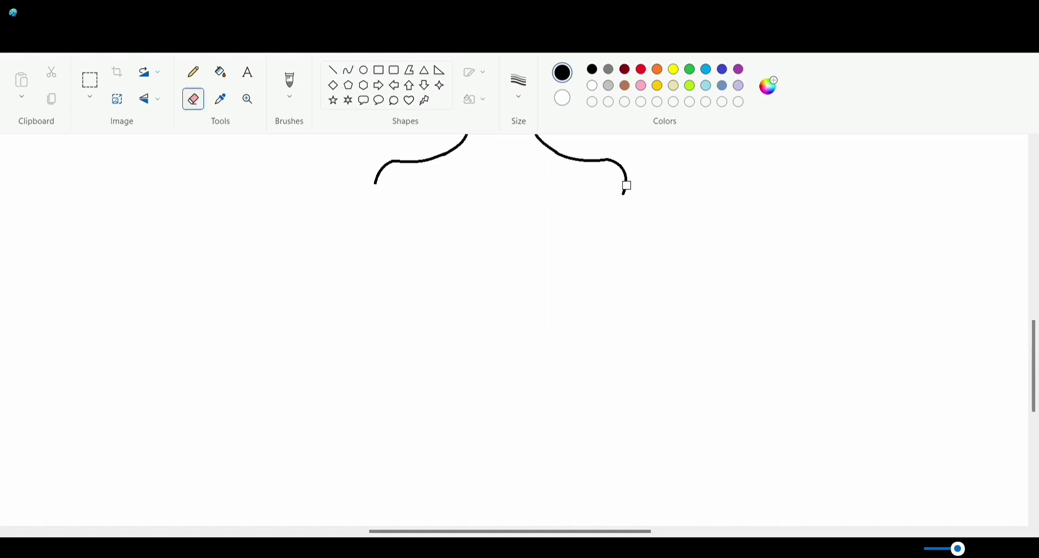
{"action": "left_click", "coordinate": [625, 191]}
Draw a curved neckline dipping between the two shoulders.
{"action": "left_click", "coordinate": [351, 74]}
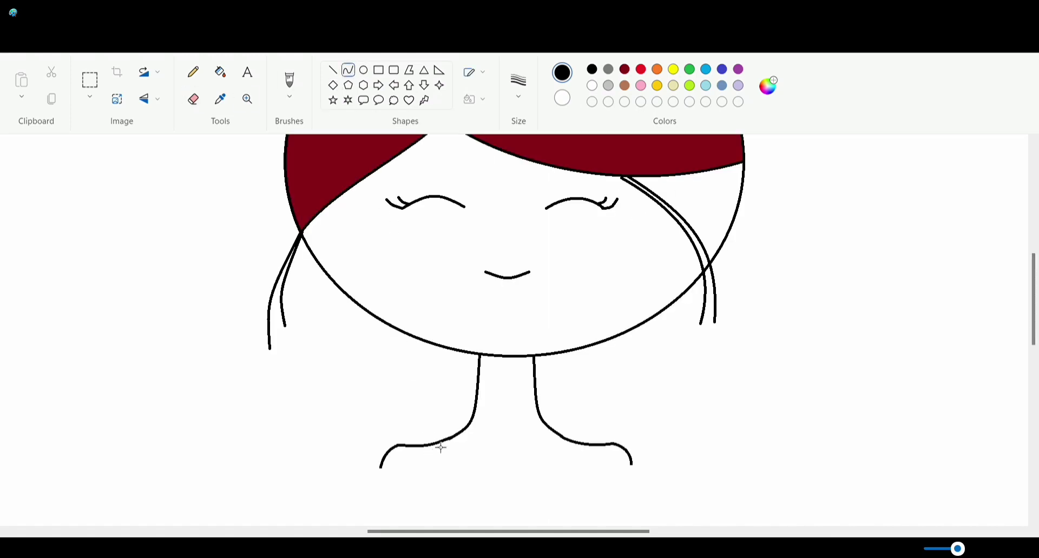
{"action": "left_click_drag", "start_coordinate": [441, 447], "coordinate": [576, 445]}
{"action": "mouse_move", "coordinate": [491, 452]}
{"action": "left_mouse_down"}
{"action": "mouse_move", "coordinate": [515, 479]}
{"action": "mouse_move", "coordinate": [480, 473]}
{"action": "mouse_move", "coordinate": [506, 492]}
{"action": "left_mouse_up"}
Draw the two sides of the dress bodice as inward-curving lines from the shoulders down to the waist.
{"action": "scroll", "coordinate": [546, 425], "scroll_direction": "down", "scroll_amount": 3}
{"action": "left_click_drag", "start_coordinate": [413, 251], "coordinate": [462, 418]}
{"action": "left_click_drag", "start_coordinate": [429, 306], "coordinate": [441, 299]}
{"action": "left_click_drag", "start_coordinate": [452, 369], "coordinate": [468, 378]}
{"action": "left_click", "coordinate": [349, 75]}
{"action": "left_click_drag", "start_coordinate": [600, 251], "coordinate": [562, 417]}
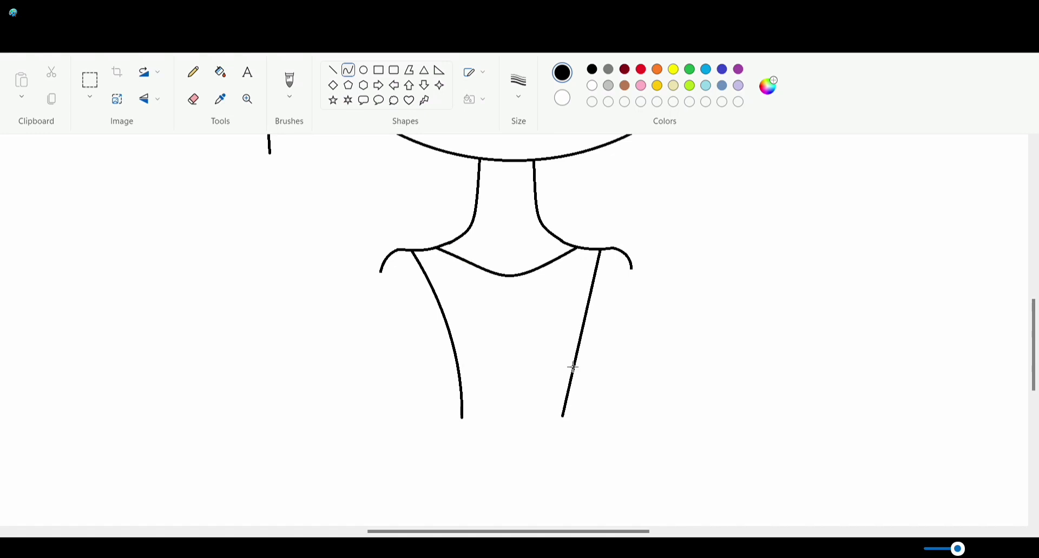
{"action": "left_click_drag", "start_coordinate": [584, 317], "coordinate": [568, 311]}
{"action": "left_click_drag", "start_coordinate": [570, 365], "coordinate": [559, 369]}
Erase the excess lower end of the right bodice line so that both sides end level.
{"action": "left_click", "coordinate": [905, 548]}
{"action": "left_click_drag", "start_coordinate": [597, 532], "coordinate": [495, 533]}
{"action": "left_click", "coordinate": [906, 548]}
{"action": "left_click", "coordinate": [486, 396]}
{"action": "key", "text": "ctrl+plus"}
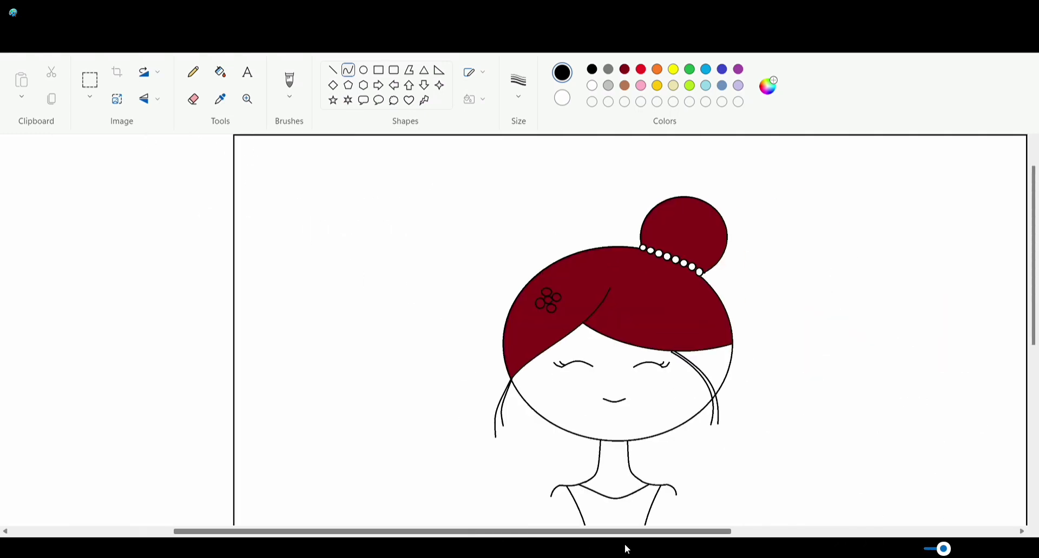
{"action": "scroll", "coordinate": [519, 325], "scroll_direction": "down", "scroll_amount": 4}
{"action": "left_click", "coordinate": [193, 99]}
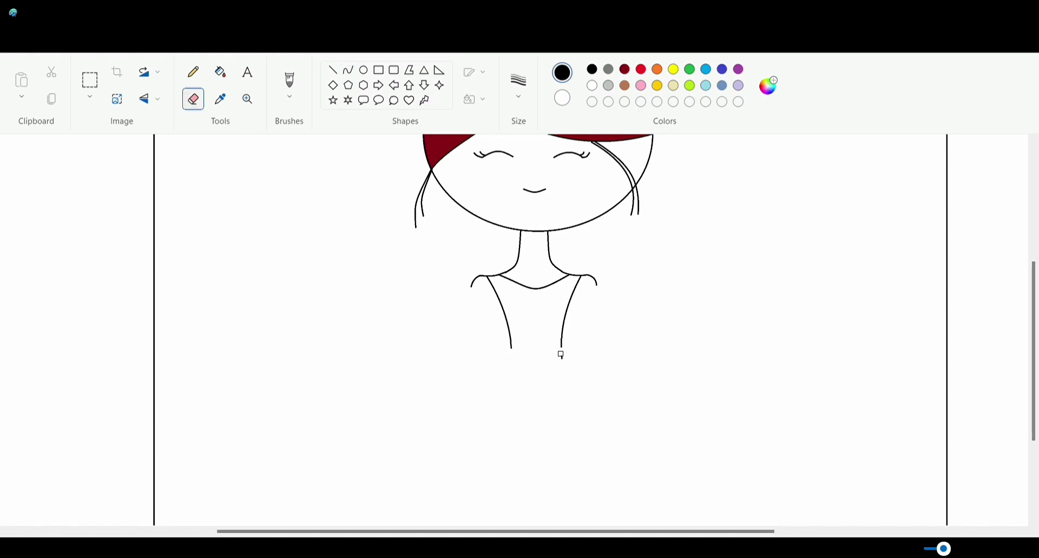
Draw a large oval as the skirt, with its top at the waist and its sides running past the frame's bottom edge.
{"action": "left_click", "coordinate": [363, 70]}
{"action": "left_click", "coordinate": [906, 549]}
{"action": "mouse_move", "coordinate": [354, 164]}
{"action": "left_mouse_down"}
{"action": "mouse_move", "coordinate": [628, 537]}
{"action": "mouse_move", "coordinate": [680, 544]}
{"action": "left_mouse_up"}
{"action": "mouse_move", "coordinate": [536, 359]}
{"action": "left_mouse_down"}
{"action": "mouse_move", "coordinate": [503, 527]}
{"action": "mouse_move", "coordinate": [487, 544]}
{"action": "left_mouse_up"}
{"action": "left_click", "coordinate": [217, 194]}
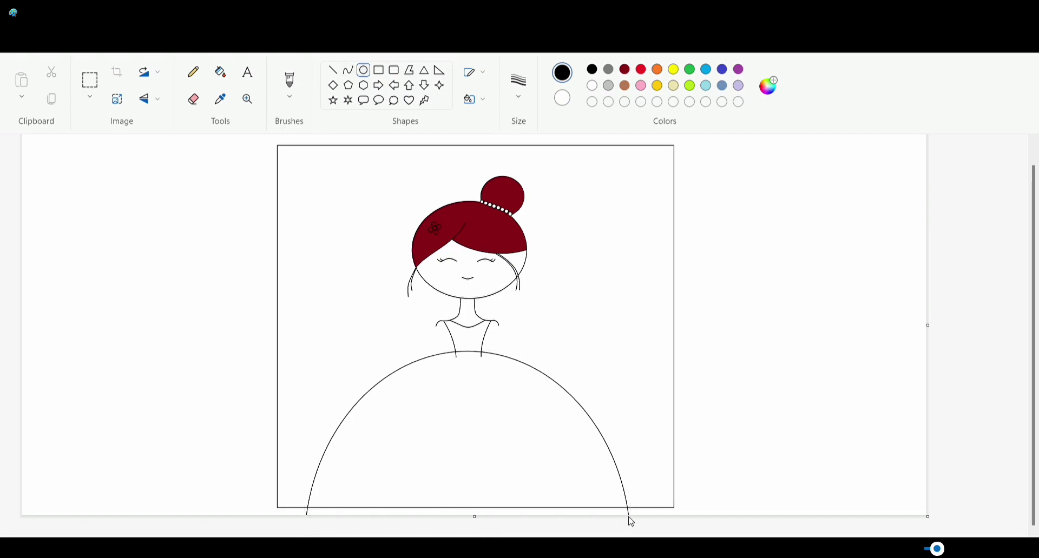
Erase the parts of the skirt outline that stick out below the frame's bottom line on both sides.
{"action": "double_click", "coordinate": [1028, 549]}
{"action": "left_click_drag", "start_coordinate": [153, 532], "coordinate": [523, 531]}
{"action": "scroll", "coordinate": [487, 352], "scroll_direction": "down", "scroll_amount": 8}
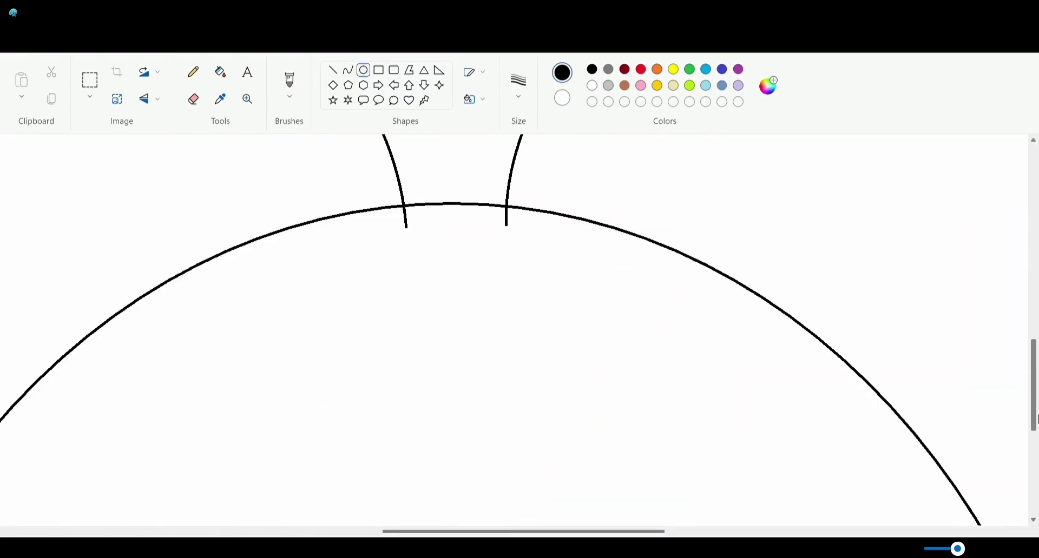
{"action": "scroll", "coordinate": [487, 324], "scroll_direction": "down", "scroll_amount": 5}
{"action": "scroll", "coordinate": [253, 139], "scroll_direction": "left", "scroll_amount": 10}
{"action": "left_click", "coordinate": [193, 99]}
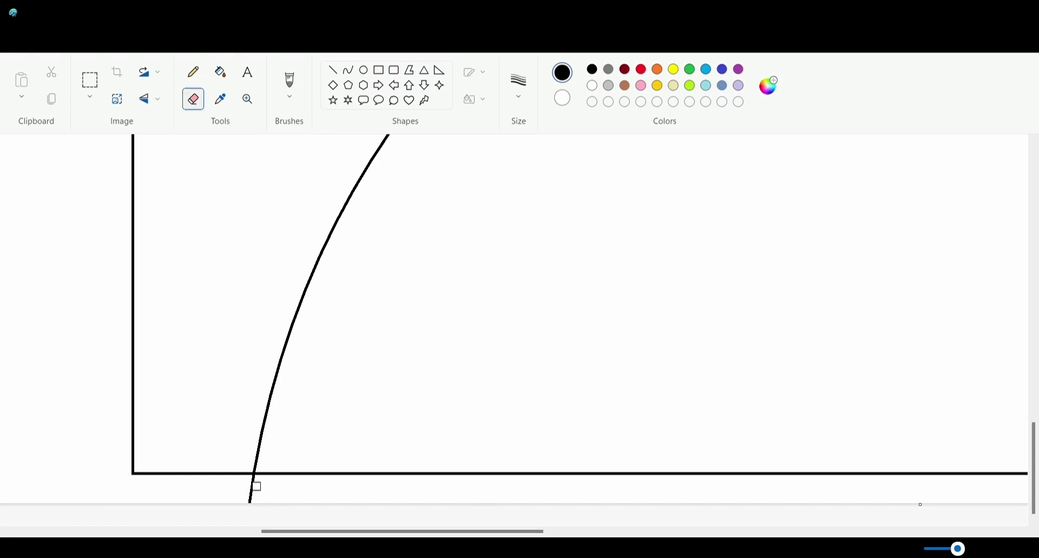
{"action": "left_click_drag", "start_coordinate": [453, 532], "coordinate": [706, 532]}
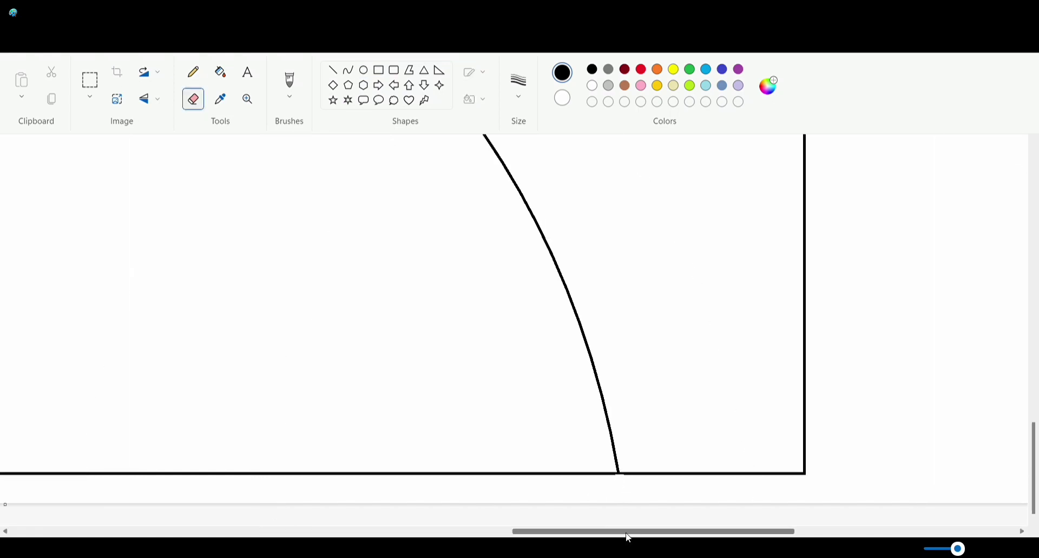
Trim the lower ends of the skirt outline to just above the frame's bottom line on both sides.
{"action": "left_click_drag", "start_coordinate": [625, 533], "coordinate": [334, 533]}
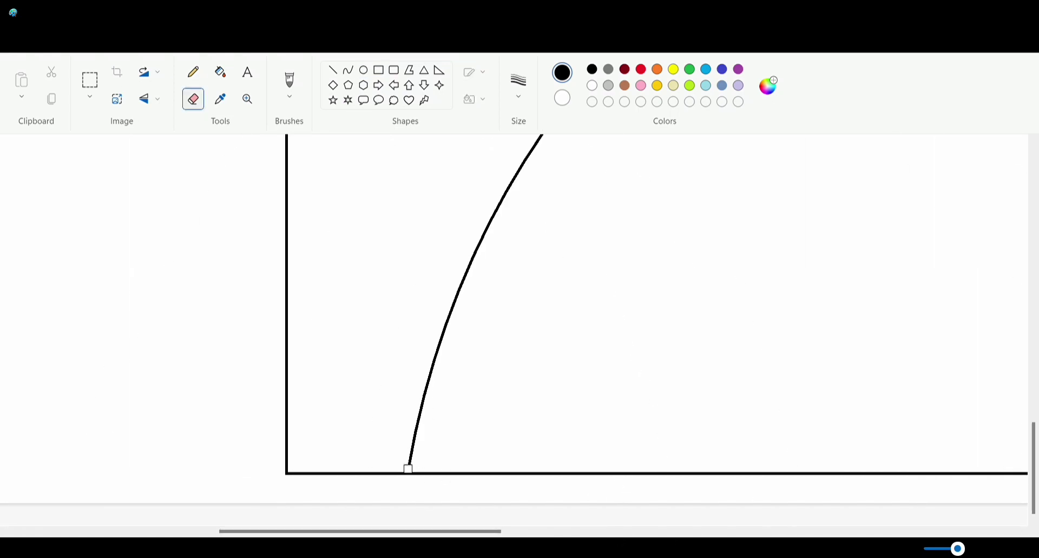
{"action": "left_click_drag", "start_coordinate": [456, 533], "coordinate": [761, 532]}
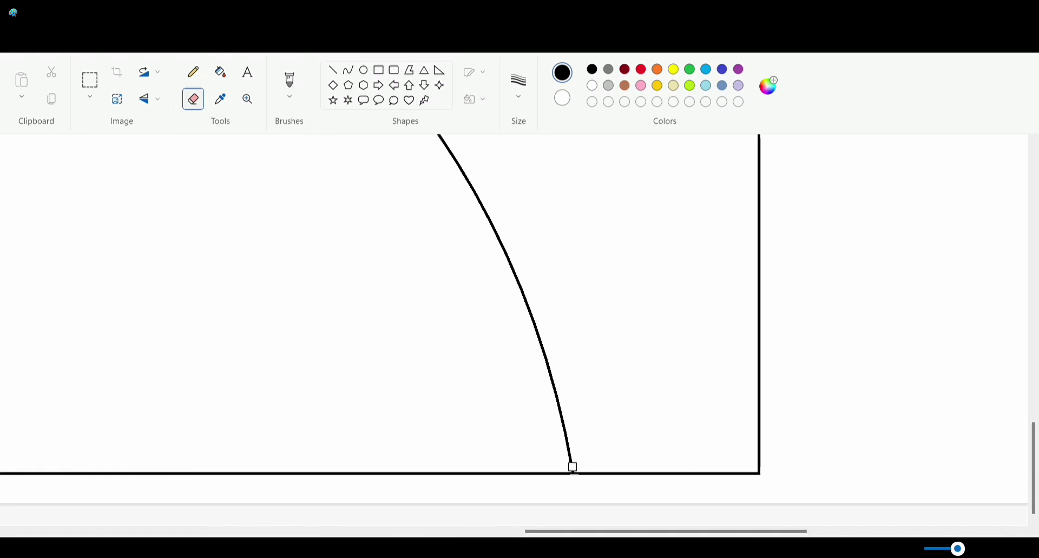
{"action": "left_click_drag", "start_coordinate": [598, 532], "coordinate": [420, 494]}
Draw a wavy hem joining the two lower ends of the skirt with the Pencil tool.
{"action": "left_click", "coordinate": [907, 549]}
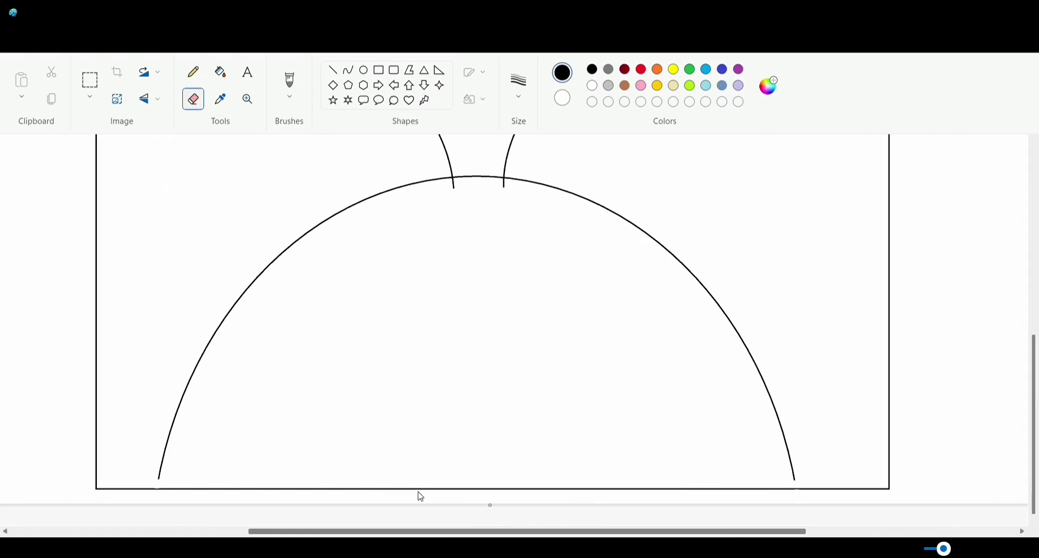
{"action": "left_click", "coordinate": [196, 70]}
{"action": "left_click", "coordinate": [520, 96]}
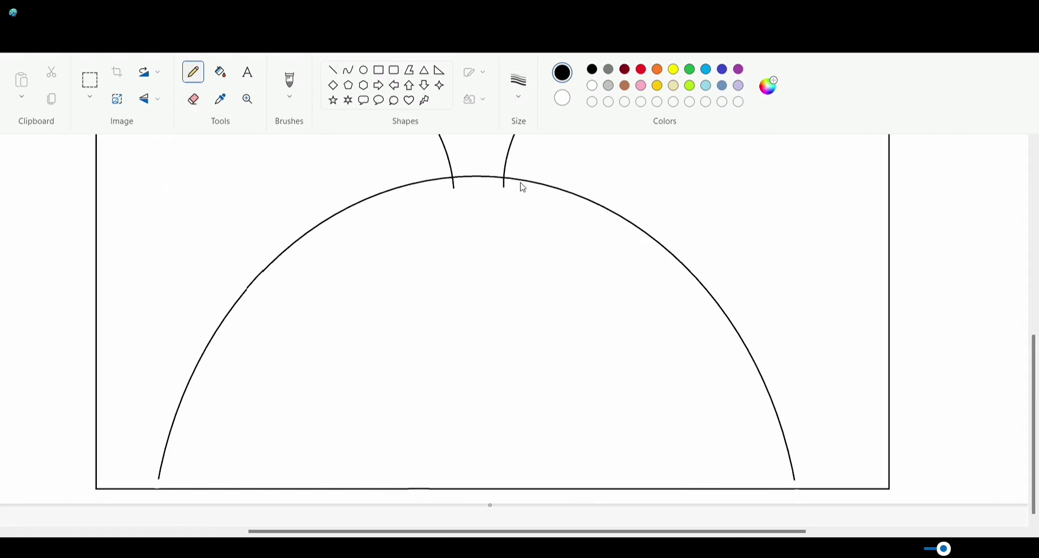
{"action": "mouse_move", "coordinate": [162, 482]}
{"action": "left_mouse_down"}
{"action": "mouse_move", "coordinate": [604, 474]}
{"action": "mouse_move", "coordinate": [797, 484]}
{"action": "left_mouse_up"}
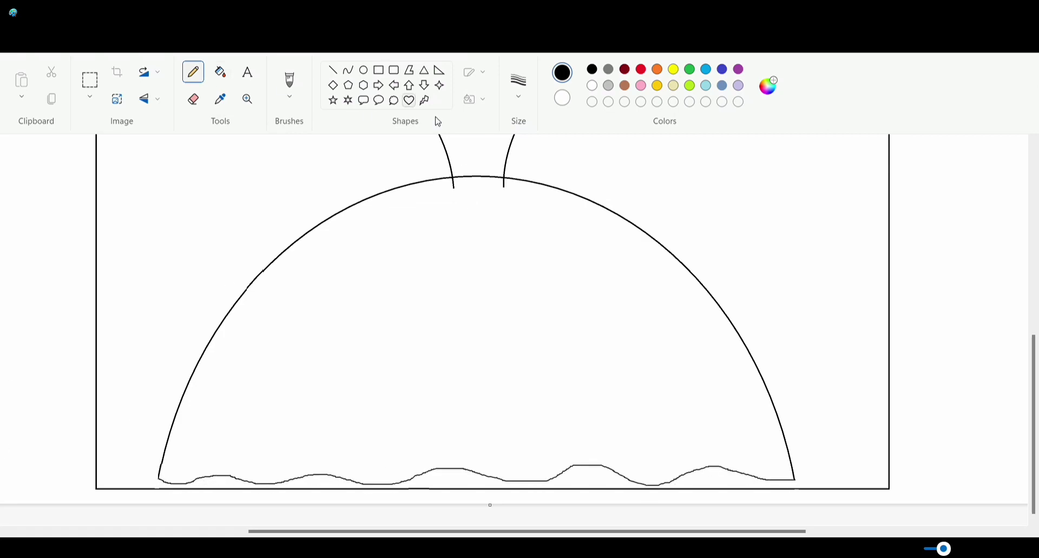
Erase the bodice line ends that extend below the waist and fill the skirt with the custom magenta-pink colour.
{"action": "left_click", "coordinate": [195, 100]}
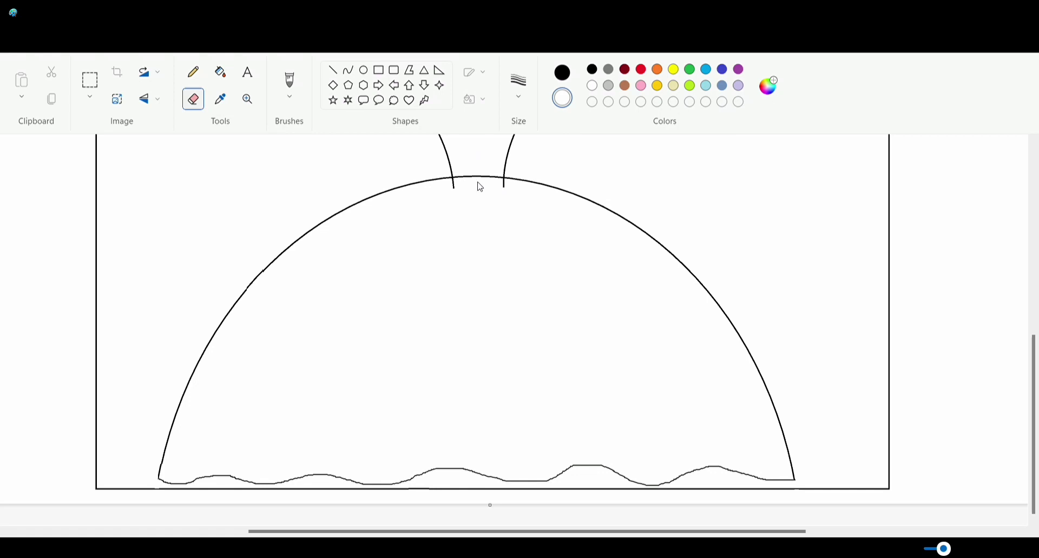
{"action": "left_click", "coordinate": [481, 200]}
{"action": "left_click", "coordinate": [562, 72]}
{"action": "left_click", "coordinate": [592, 101]}
{"action": "left_click", "coordinate": [220, 72]}
{"action": "left_click", "coordinate": [459, 294]}
Fill the bodice with the same magenta-pink and erase the waist line between the bodice and skirt.
{"action": "scroll", "coordinate": [471, 324], "scroll_direction": "up", "scroll_amount": 3}
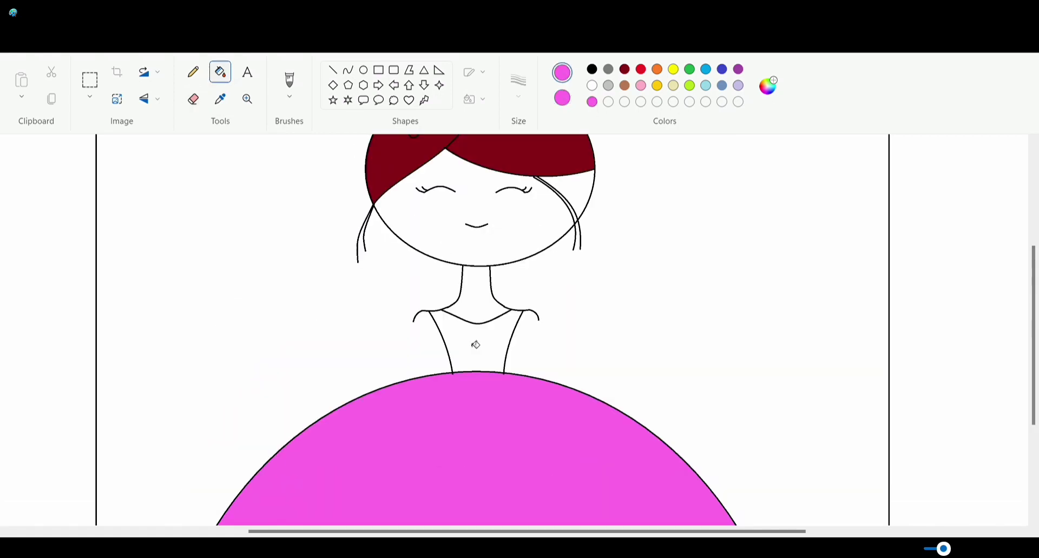
{"action": "left_click", "coordinate": [497, 347]}
{"action": "left_click", "coordinate": [194, 99]}
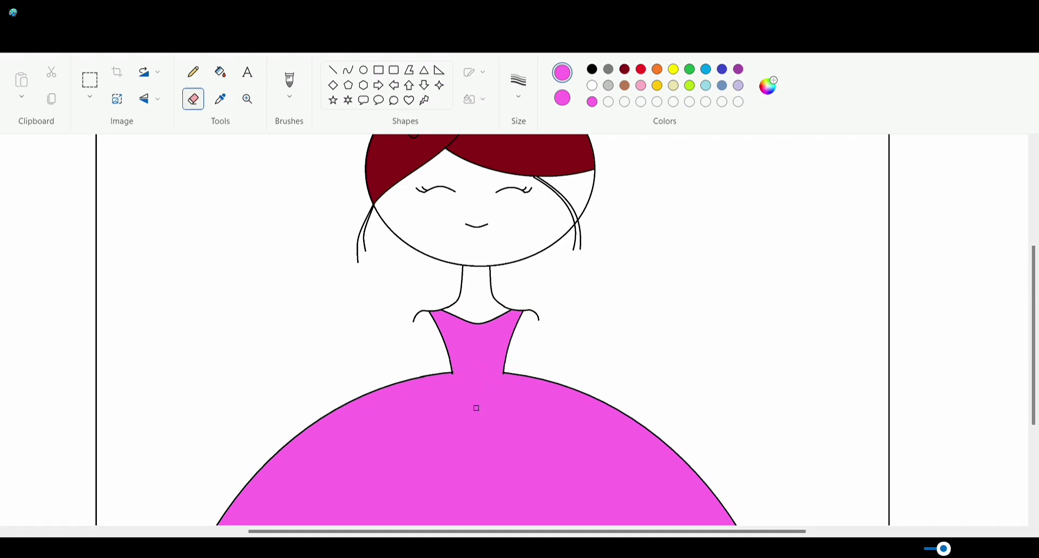
Draw a small red heart in the middle of the bodice and fill it with red.
{"action": "left_click", "coordinate": [409, 100]}
{"action": "left_click", "coordinate": [641, 69]}
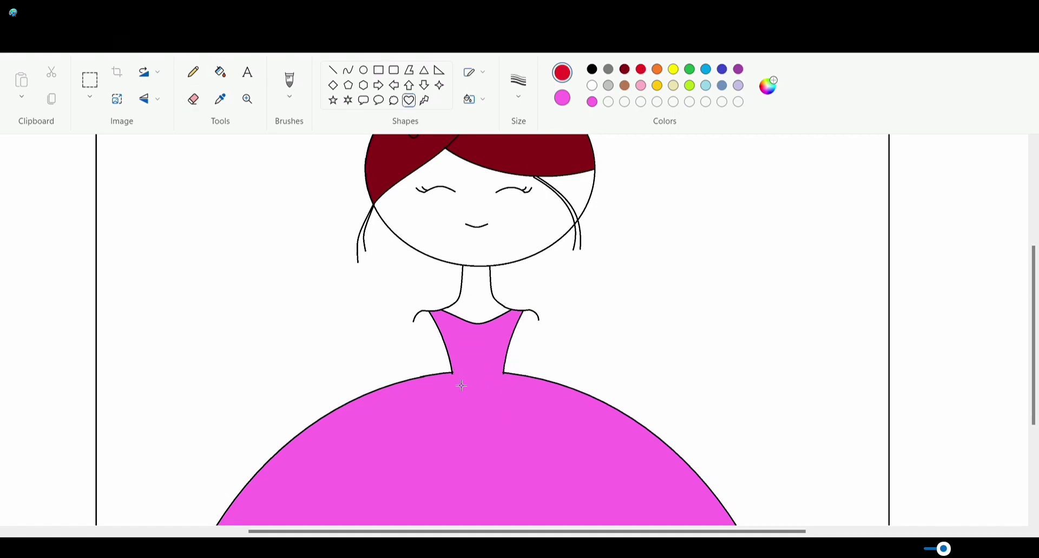
{"action": "left_click_drag", "start_coordinate": [462, 331], "coordinate": [495, 362]}
{"action": "left_click", "coordinate": [220, 72]}
{"action": "left_click", "coordinate": [479, 347]}
Draw the girl's arm on the left side as a black curve from the shoulder end to the waist.
{"action": "left_click", "coordinate": [347, 70]}
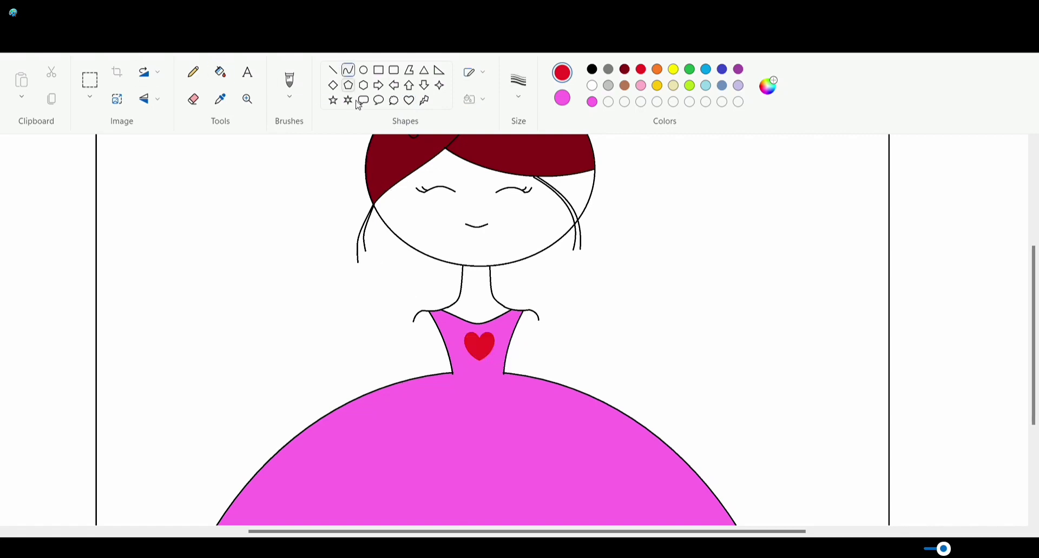
{"action": "scroll", "coordinate": [366, 347], "scroll_direction": "up", "scroll_amount": 1}
{"action": "left_click_drag", "start_coordinate": [371, 532], "coordinate": [489, 531]}
{"action": "left_click_drag", "start_coordinate": [1034, 266], "coordinate": [1034, 331]}
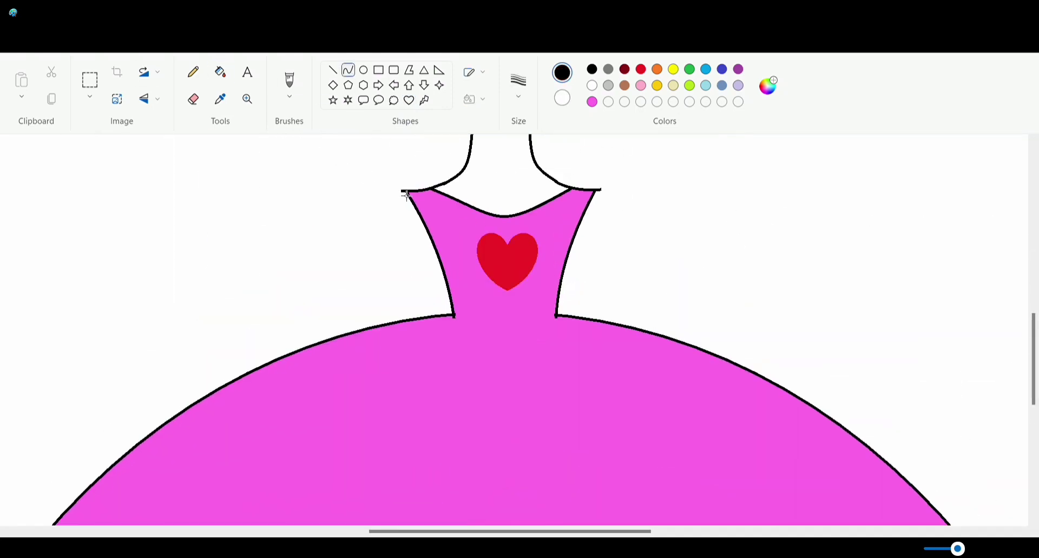
{"action": "mouse_move", "coordinate": [402, 192]}
{"action": "left_mouse_down"}
{"action": "mouse_move", "coordinate": [413, 261]}
{"action": "mouse_move", "coordinate": [455, 314]}
{"action": "left_mouse_up"}
{"action": "left_click_drag", "start_coordinate": [417, 214], "coordinate": [400, 213]}
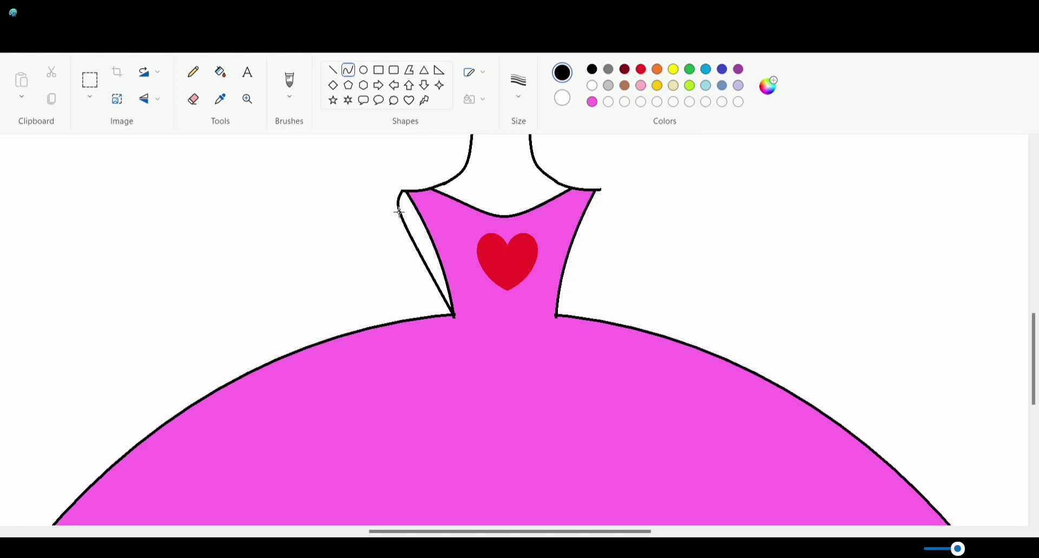
Draw the matching arm on the right side as a black curve from the shoulder end to the waist.
{"action": "left_click_drag", "start_coordinate": [600, 190], "coordinate": [573, 295]}
{"action": "left_click", "coordinate": [117, 46]}
{"action": "left_click_drag", "start_coordinate": [602, 191], "coordinate": [557, 315]}
{"action": "left_click_drag", "start_coordinate": [599, 217], "coordinate": [619, 203]}
Add a custom bright purple to the palette and restore the right-hand arm line to black.
{"action": "scroll", "coordinate": [618, 297], "scroll_direction": "down", "scroll_amount": 2}
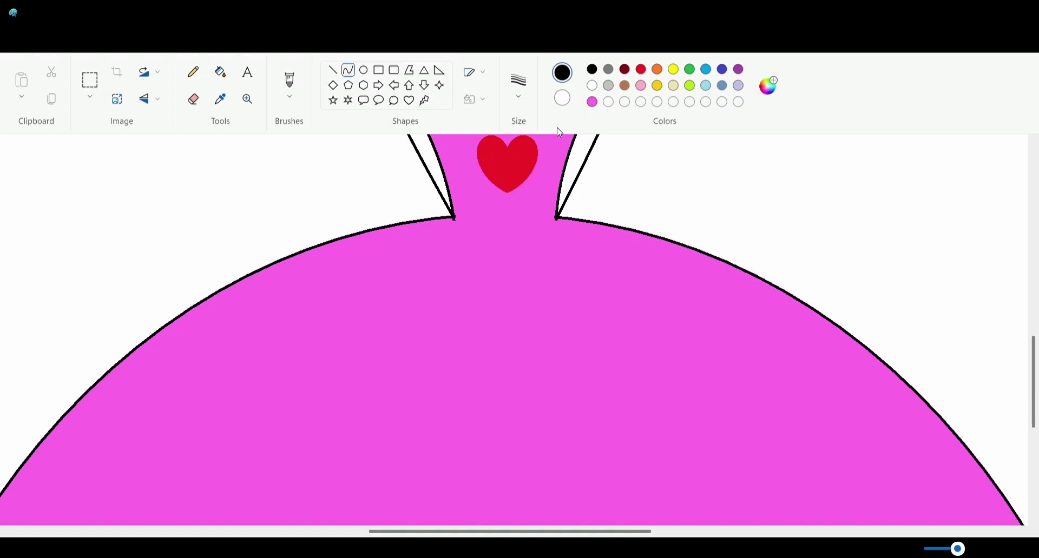
{"action": "left_click", "coordinate": [474, 423]}
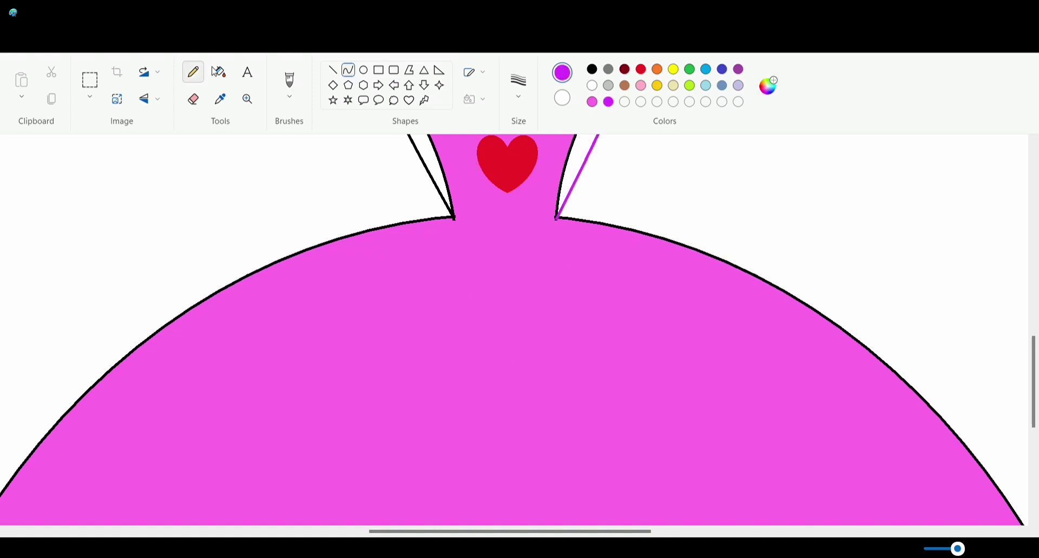
{"action": "left_click", "coordinate": [591, 69]}
{"action": "left_click", "coordinate": [203, 75]}
{"action": "left_click", "coordinate": [608, 102]}
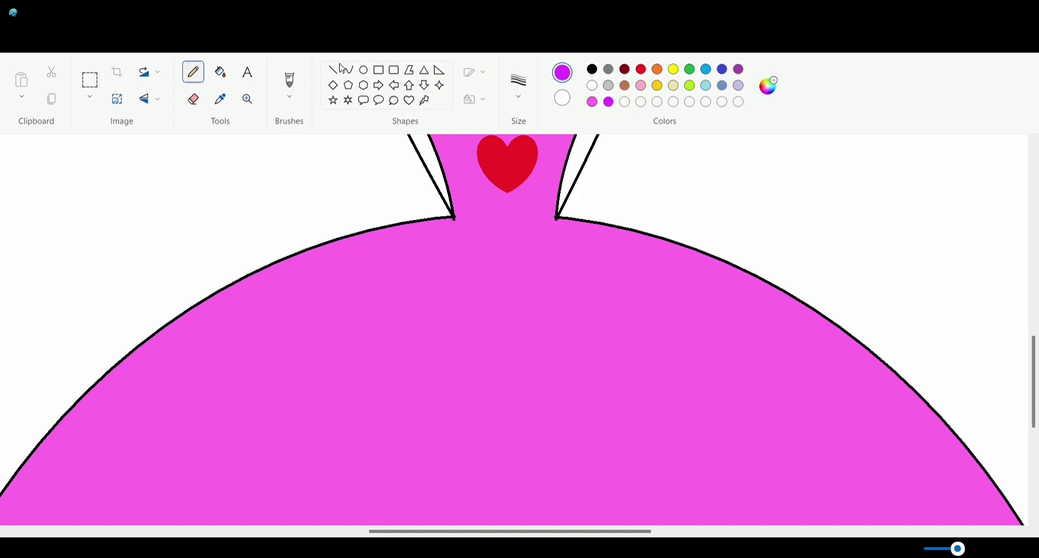
{"action": "key", "text": "ctrl+z"}
Draw the outermost pair of black fold curves fanning out from the waist on both sides of the skirt.
{"action": "left_click_drag", "start_coordinate": [467, 226], "coordinate": [333, 313]}
{"action": "left_click_drag", "start_coordinate": [403, 265], "coordinate": [381, 239]}
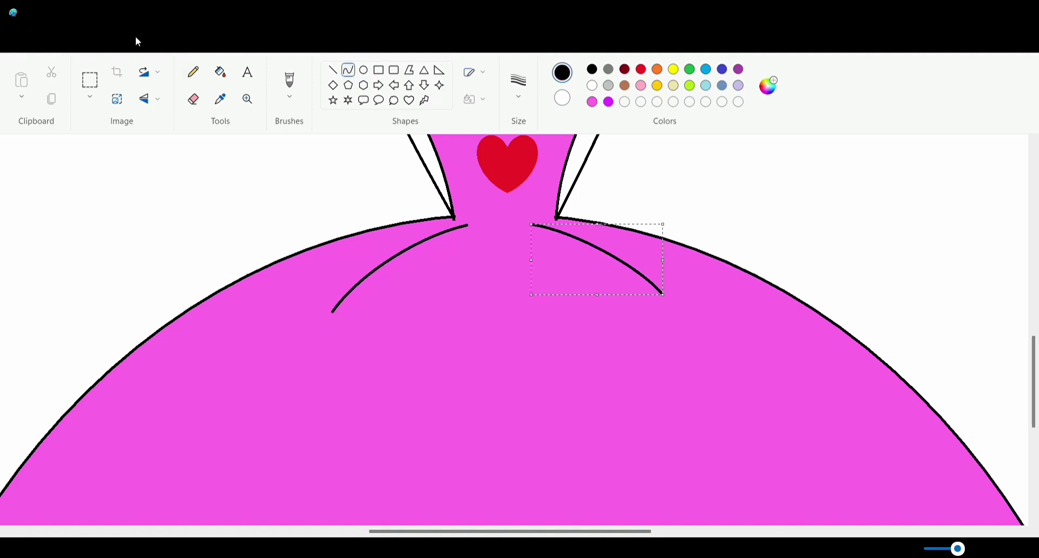
{"action": "left_click", "coordinate": [138, 42]}
{"action": "mouse_move", "coordinate": [544, 224]}
{"action": "left_mouse_down"}
{"action": "mouse_move", "coordinate": [610, 247]}
{"action": "mouse_move", "coordinate": [683, 301]}
{"action": "left_mouse_up"}
{"action": "left_click_drag", "start_coordinate": [577, 243], "coordinate": [602, 241]}
{"action": "left_click_drag", "start_coordinate": [643, 272], "coordinate": [647, 263]}
Draw a second pair of black fold curves inside the first pair, running down from the waist on both sides.
{"action": "left_click", "coordinate": [349, 69]}
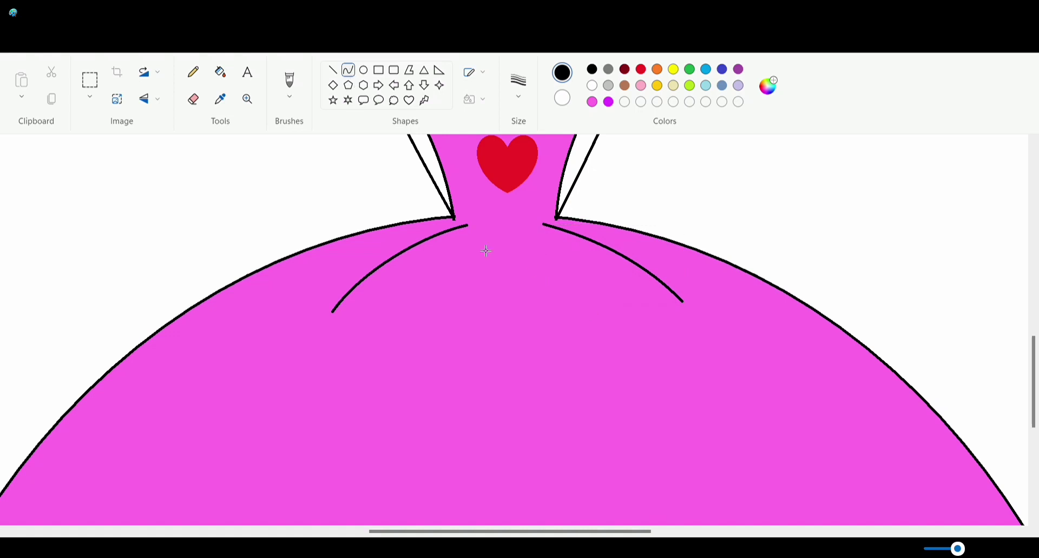
{"action": "left_click_drag", "start_coordinate": [483, 231], "coordinate": [405, 346]}
{"action": "left_click_drag", "start_coordinate": [440, 310], "coordinate": [420, 310]}
{"action": "left_click_drag", "start_coordinate": [454, 270], "coordinate": [447, 267]}
{"action": "left_click", "coordinate": [138, 42]}
{"action": "left_click_drag", "start_coordinate": [479, 233], "coordinate": [395, 347]}
{"action": "left_click_drag", "start_coordinate": [453, 271], "coordinate": [448, 264]}
{"action": "left_click_drag", "start_coordinate": [420, 308], "coordinate": [413, 303]}
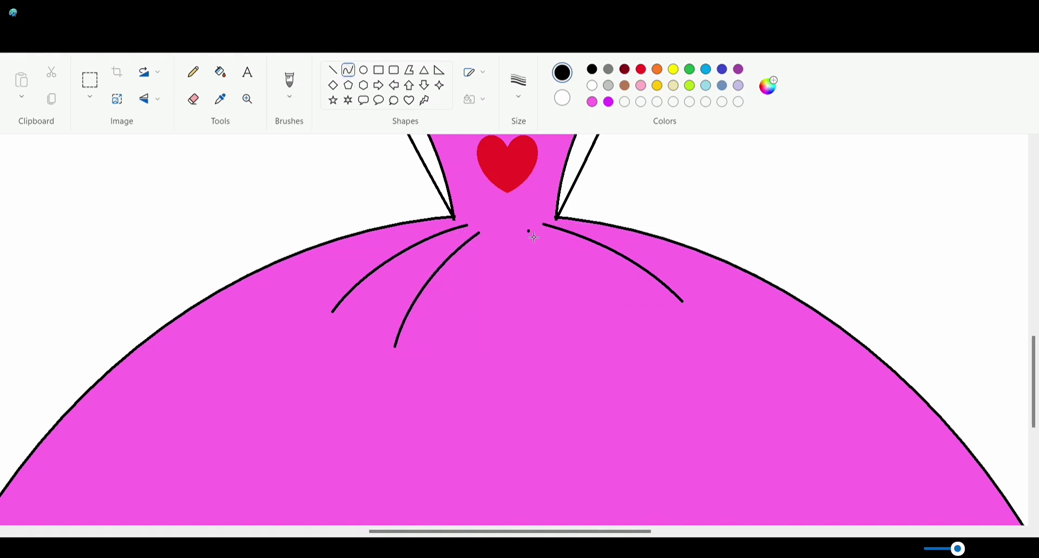
{"action": "left_click_drag", "start_coordinate": [528, 231], "coordinate": [635, 339]}
{"action": "left_click_drag", "start_coordinate": [568, 271], "coordinate": [575, 263]}
{"action": "left_click_drag", "start_coordinate": [613, 311], "coordinate": [622, 305]}
Draw a third, inner pair of fold curves and one nearly vertical fold in the centre below the waist.
{"action": "left_click_drag", "start_coordinate": [491, 236], "coordinate": [444, 355]}
{"action": "left_click_drag", "start_coordinate": [467, 294], "coordinate": [461, 291]}
{"action": "left_click_drag", "start_coordinate": [453, 326], "coordinate": [449, 326]}
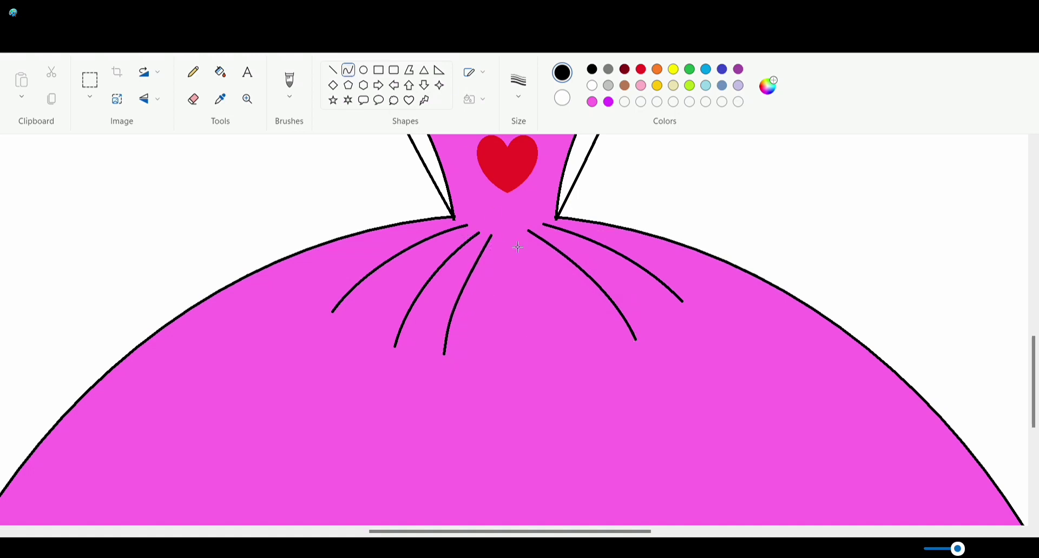
{"action": "left_click_drag", "start_coordinate": [512, 235], "coordinate": [587, 347]}
{"action": "left_click_drag", "start_coordinate": [551, 292], "coordinate": [576, 319]}
{"action": "left_click", "coordinate": [350, 70]}
{"action": "mouse_move", "coordinate": [503, 234]}
{"action": "left_mouse_down"}
{"action": "mouse_move", "coordinate": [494, 351]}
{"action": "mouse_move", "coordinate": [505, 355]}
{"action": "left_mouse_up"}
{"action": "left_click_drag", "start_coordinate": [504, 277], "coordinate": [496, 274]}
{"action": "left_click_drag", "start_coordinate": [503, 329], "coordinate": [502, 328]}
Scatter small ovals of varying size outlined in the custom bright purple over the whole skirt.
{"action": "scroll", "coordinate": [669, 345], "scroll_direction": "down", "scroll_amount": 2}
{"action": "scroll", "coordinate": [673, 341], "scroll_direction": "up", "scroll_amount": 1}
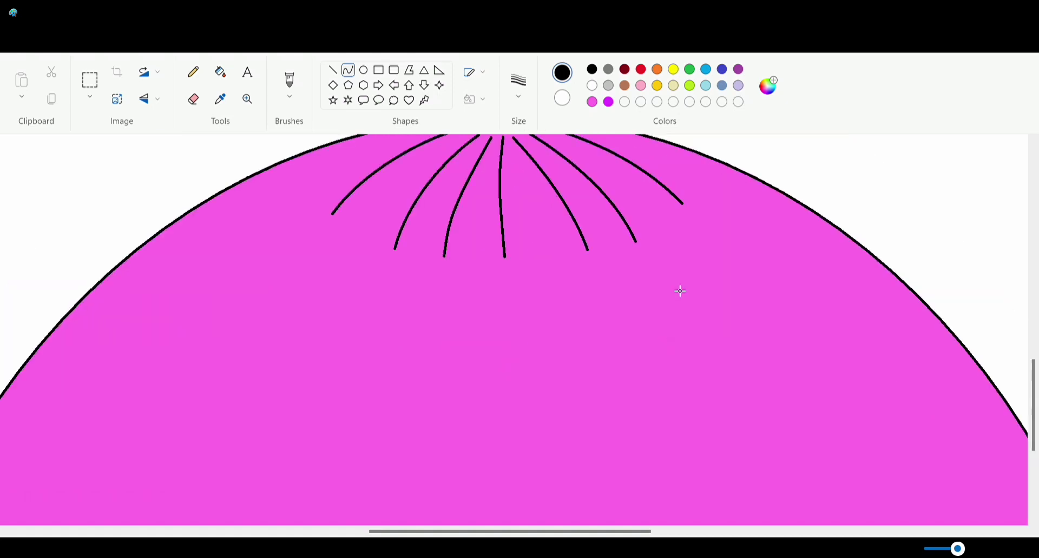
{"action": "left_click", "coordinate": [604, 102]}
{"action": "left_click", "coordinate": [363, 70]}
{"action": "scroll", "coordinate": [421, 274], "scroll_direction": "down", "scroll_amount": 3}
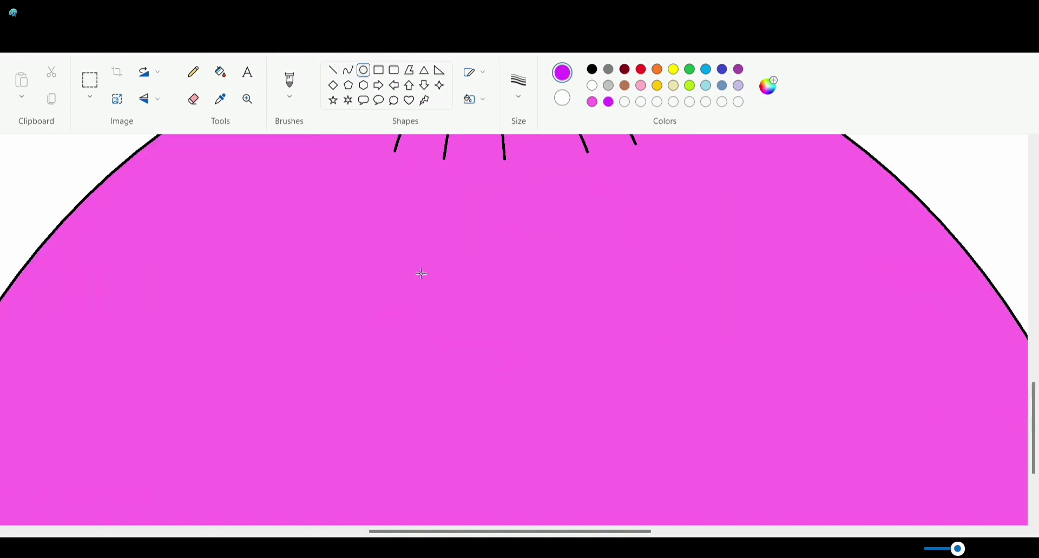
{"action": "left_click", "coordinate": [914, 549]}
{"action": "left_click_drag", "start_coordinate": [546, 533], "coordinate": [439, 532]}
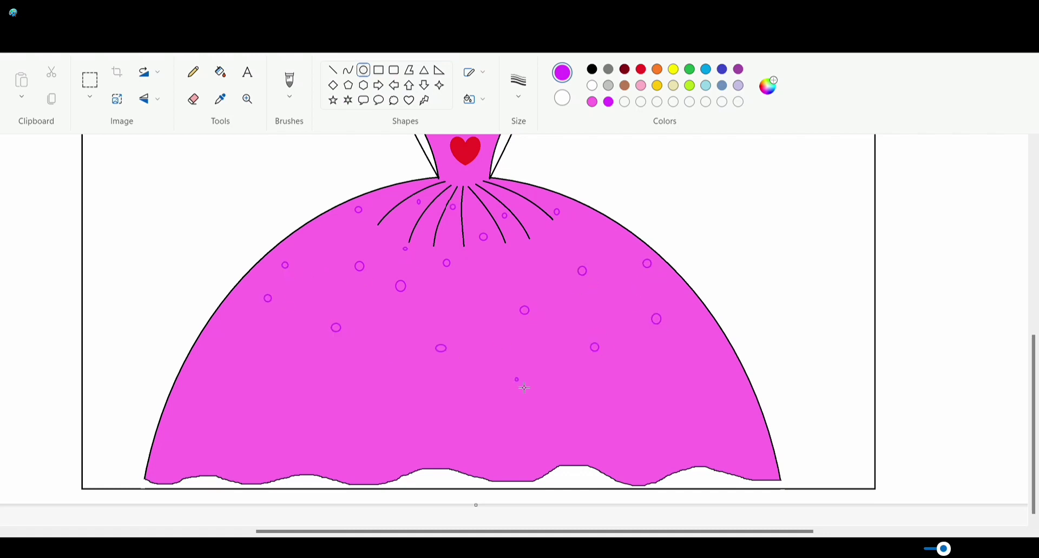
{"action": "left_click_drag", "start_coordinate": [725, 424], "coordinate": [734, 436]}
{"action": "left_click_drag", "start_coordinate": [474, 427], "coordinate": [485, 438]}
{"action": "left_click_drag", "start_coordinate": [379, 364], "coordinate": [386, 374]}
{"action": "left_click_drag", "start_coordinate": [559, 431], "coordinate": [566, 438]}
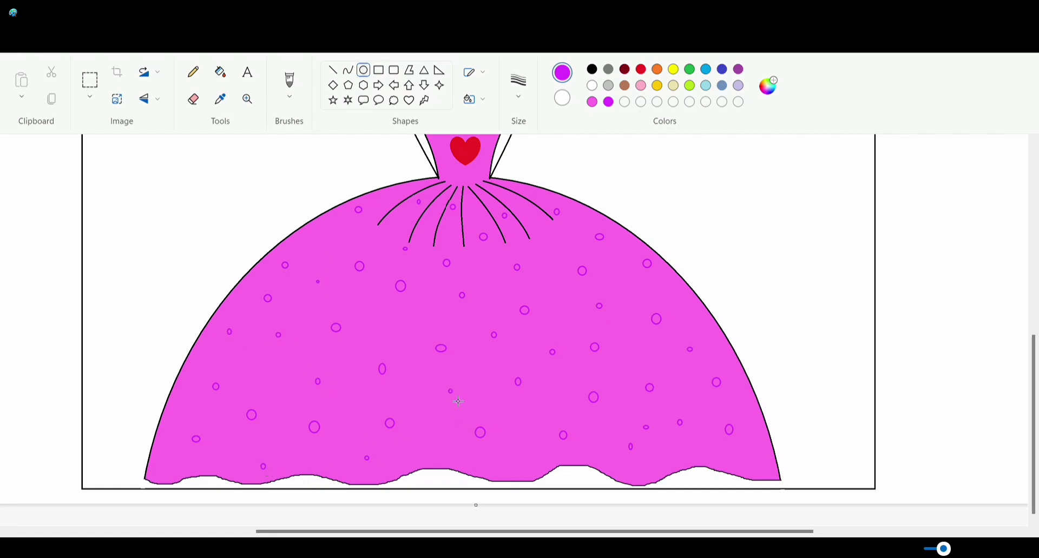
Fill the ovals in the upper part of the skirt with the bright purple.
{"action": "left_click", "coordinate": [1024, 549]}
{"action": "left_click_drag", "start_coordinate": [417, 532], "coordinate": [529, 532]}
{"action": "left_click", "coordinate": [220, 73]}
{"action": "left_click", "coordinate": [287, 263]}
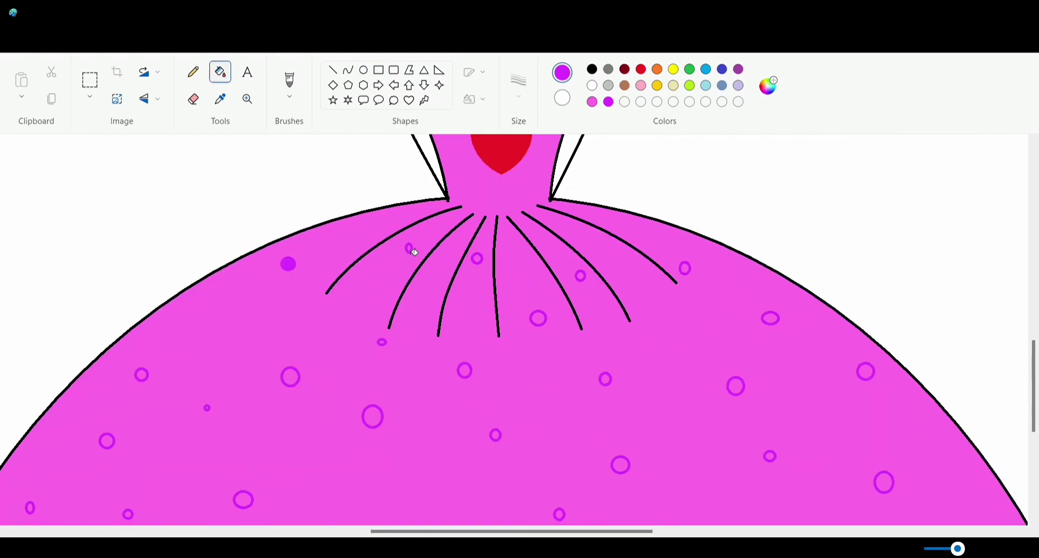
{"action": "left_click", "coordinate": [495, 435]}
{"action": "left_click", "coordinate": [465, 370]}
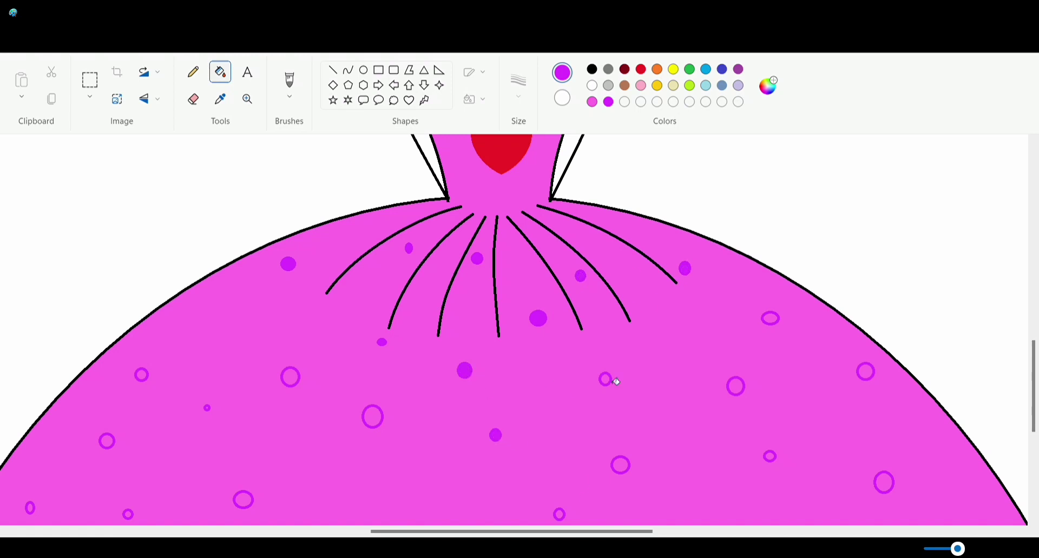
{"action": "left_click", "coordinate": [605, 378]}
{"action": "left_click", "coordinate": [620, 465]}
{"action": "left_click", "coordinate": [735, 386]}
{"action": "left_click", "coordinate": [290, 377]}
{"action": "left_click", "coordinate": [373, 416]}
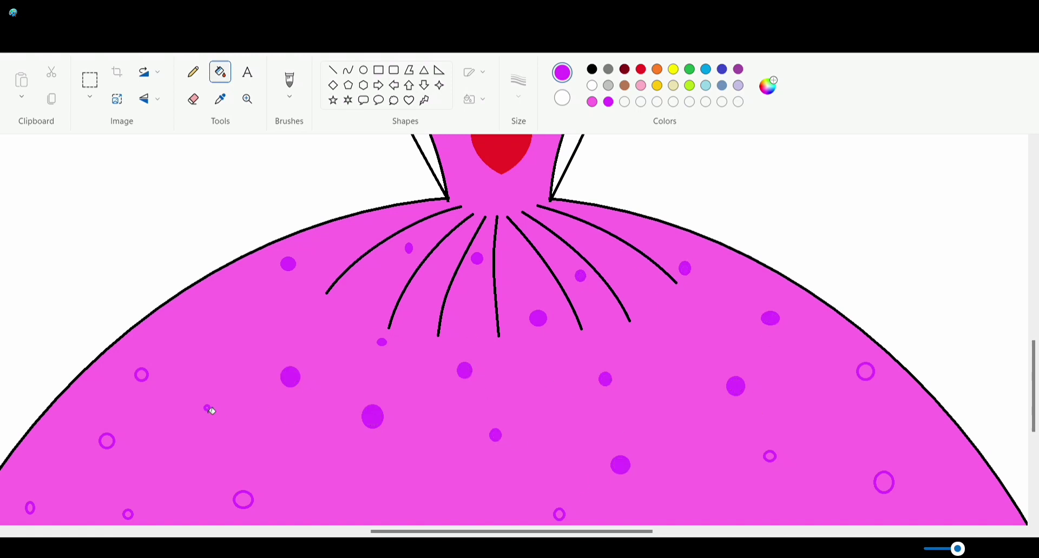
Fill the ovals across the middle of the skirt, including those near both side edges, with the bright purple.
{"action": "left_click", "coordinate": [143, 377]}
{"action": "scroll", "coordinate": [142, 377], "scroll_direction": "down", "scroll_amount": 3}
{"action": "left_click", "coordinate": [107, 344]}
{"action": "left_click", "coordinate": [243, 402]}
{"action": "left_click", "coordinate": [128, 416]}
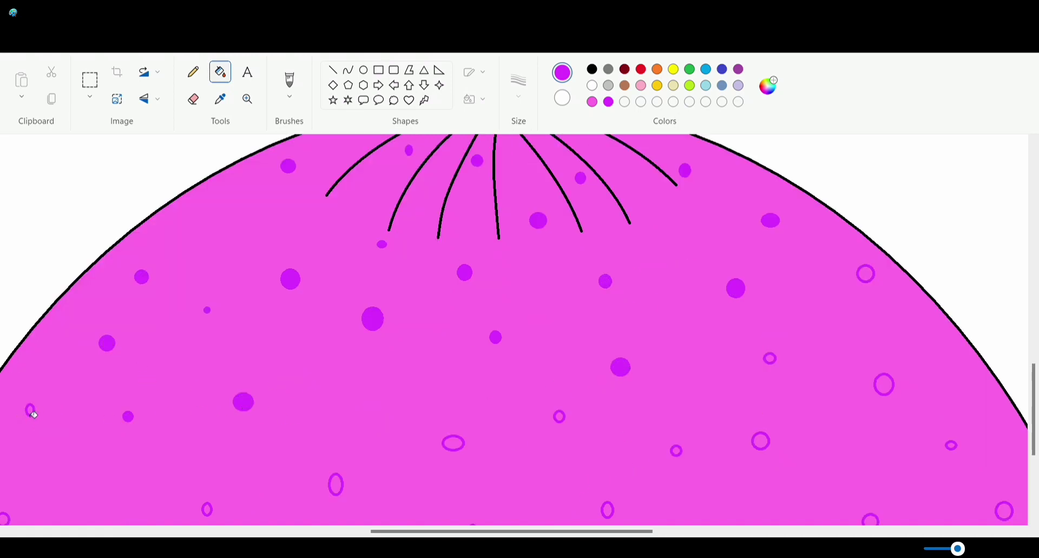
{"action": "left_click", "coordinate": [30, 410]}
{"action": "left_click", "coordinate": [207, 510]}
{"action": "left_click", "coordinate": [335, 484]}
{"action": "left_click", "coordinate": [770, 358]}
{"action": "left_click", "coordinate": [760, 441]}
{"action": "left_click", "coordinate": [884, 385]}
{"action": "left_click", "coordinate": [865, 274]}
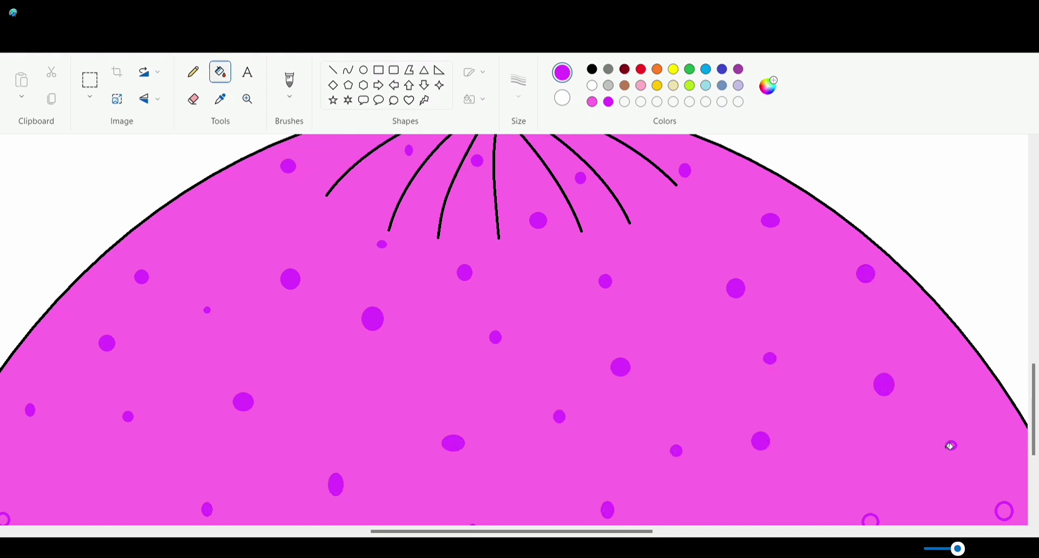
{"action": "left_click", "coordinate": [951, 446]}
{"action": "left_click", "coordinate": [870, 519]}
{"action": "left_click", "coordinate": [1004, 512]}
Fill the ovals in the lower part of the skirt just above the wavy hem with the bright purple.
{"action": "scroll", "coordinate": [483, 293], "scroll_direction": "down", "scroll_amount": 6}
{"action": "left_click", "coordinate": [472, 282]}
{"action": "left_click", "coordinate": [351, 342]}
{"action": "left_click", "coordinate": [443, 413]}
{"action": "left_click", "coordinate": [532, 361]}
{"action": "left_click", "coordinate": [698, 367]}
{"action": "left_click", "coordinate": [758, 290]}
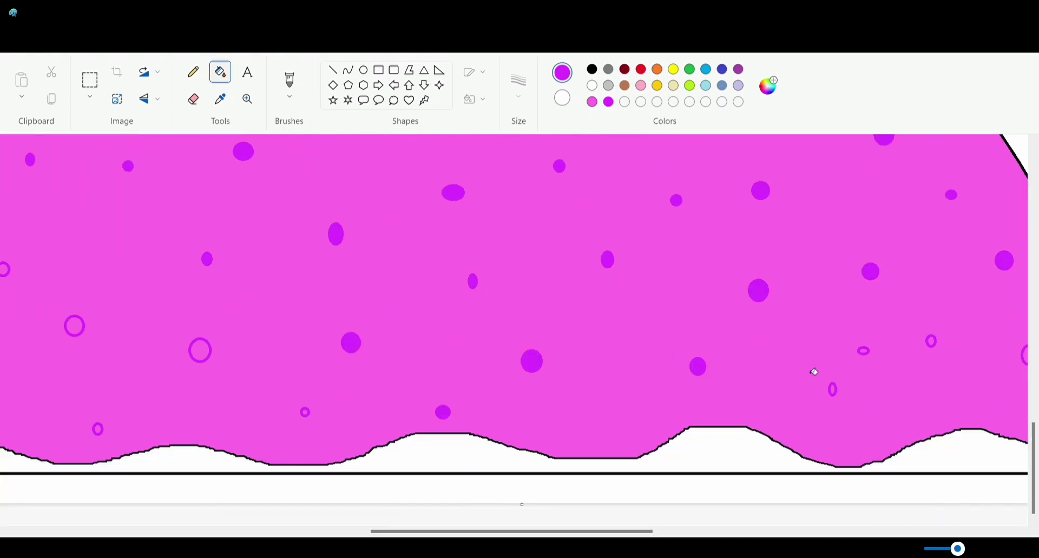
{"action": "left_click", "coordinate": [305, 413]}
{"action": "left_click", "coordinate": [200, 350]}
{"action": "left_click", "coordinate": [98, 429]}
{"action": "left_click", "coordinate": [75, 326]}
Fill the remaining ovals at the skirt's lower left and right edges with purple, undoing the accidental fill of the whole skirt.
{"action": "scroll", "coordinate": [98, 378], "scroll_direction": "left", "scroll_amount": 10}
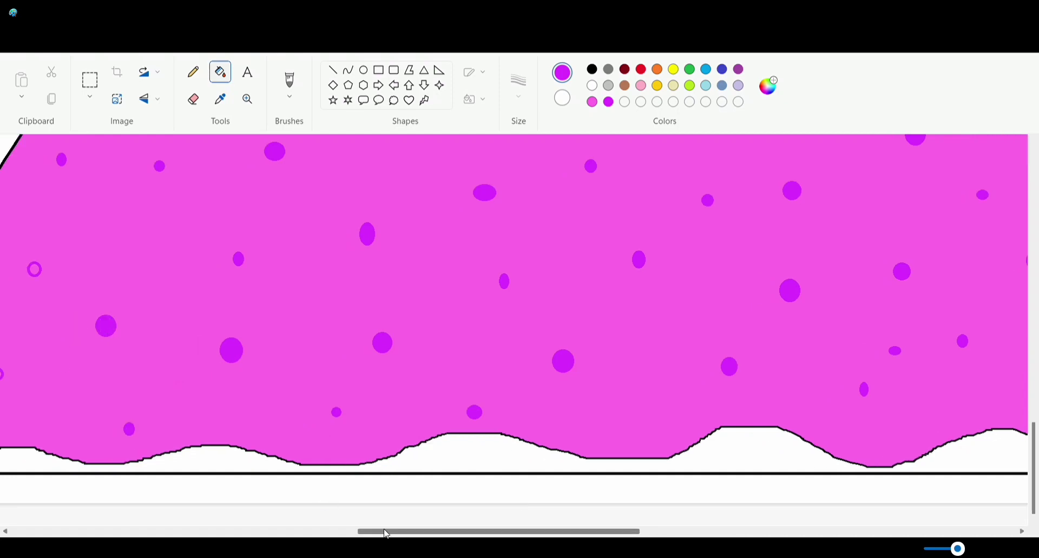
{"action": "left_click", "coordinate": [409, 375]}
{"action": "left_click", "coordinate": [448, 273]}
{"action": "left_click_drag", "start_coordinate": [464, 532], "coordinate": [693, 535]}
{"action": "left_click", "coordinate": [628, 361]}
{"action": "left_click", "coordinate": [637, 357]}
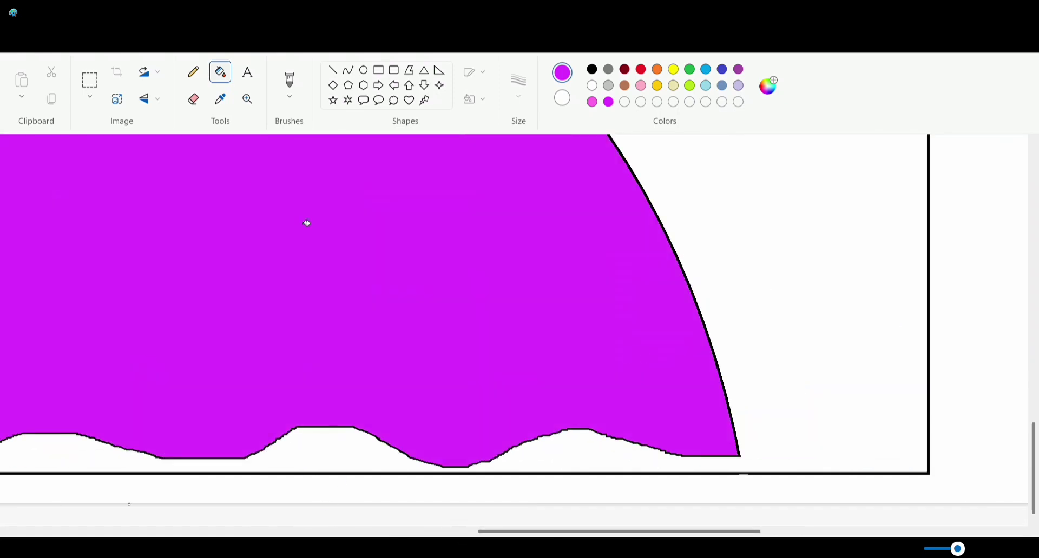
{"action": "double_click", "coordinate": [126, 42]}
{"action": "left_click", "coordinate": [637, 355]}
Draw two small flat ovals in light pink as cheeks, one below each closed eye.
{"action": "left_click", "coordinate": [911, 548]}
{"action": "scroll", "coordinate": [485, 524], "scroll_direction": "left", "scroll_amount": 7}
{"action": "scroll", "coordinate": [476, 384], "scroll_direction": "up", "scroll_amount": 5}
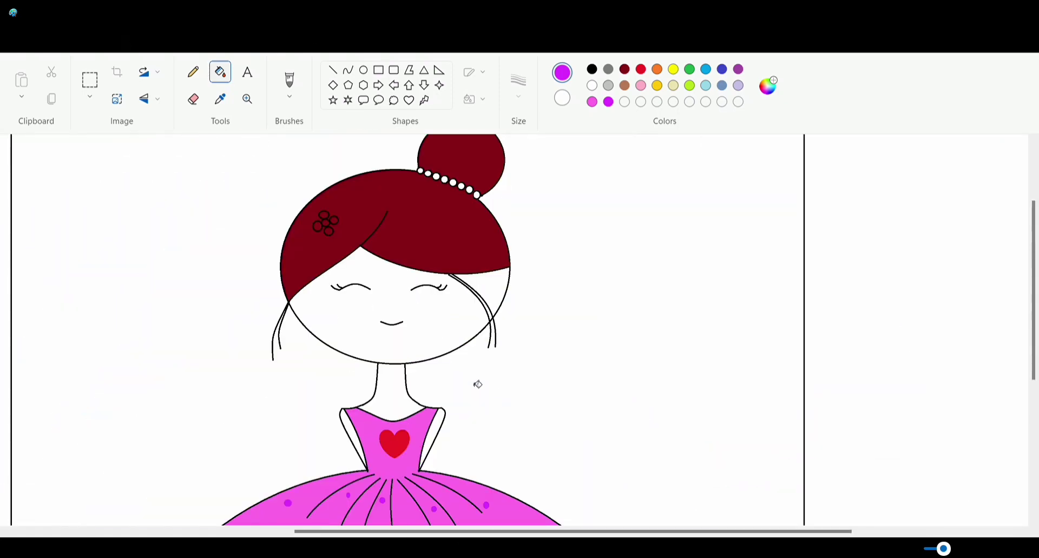
{"action": "left_click", "coordinate": [364, 70]}
{"action": "left_click", "coordinate": [640, 86]}
{"action": "left_click_drag", "start_coordinate": [429, 308], "coordinate": [446, 320]}
{"action": "mouse_move", "coordinate": [336, 310]}
{"action": "left_mouse_down"}
{"action": "mouse_move", "coordinate": [373, 324]}
{"action": "mouse_move", "coordinate": [355, 322]}
{"action": "left_mouse_up"}
{"action": "left_click", "coordinate": [126, 43]}
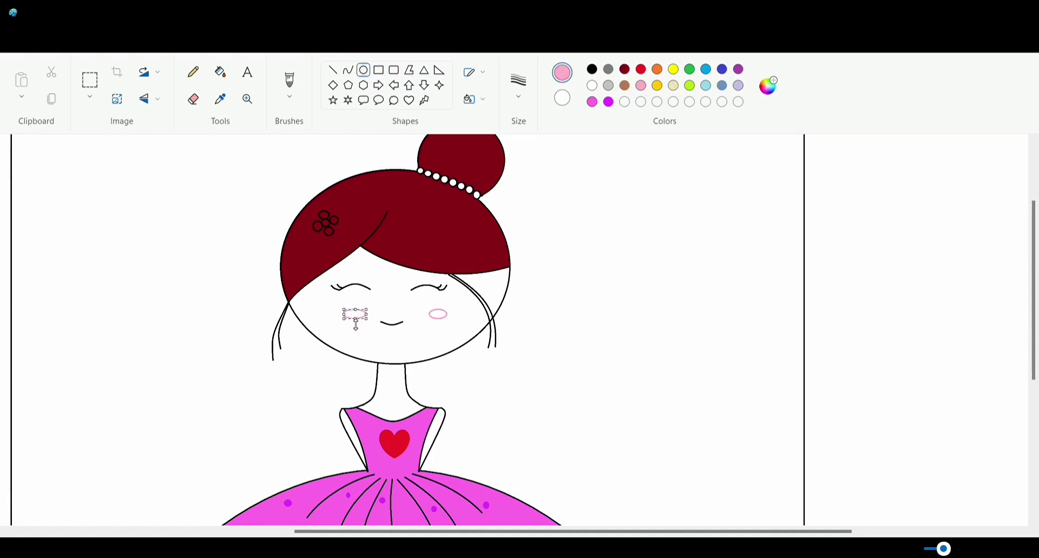
{"action": "left_click", "coordinate": [454, 304]}
Fill both cheek ovals with the light pink.
{"action": "left_click", "coordinate": [220, 72]}
{"action": "left_click", "coordinate": [439, 314]}
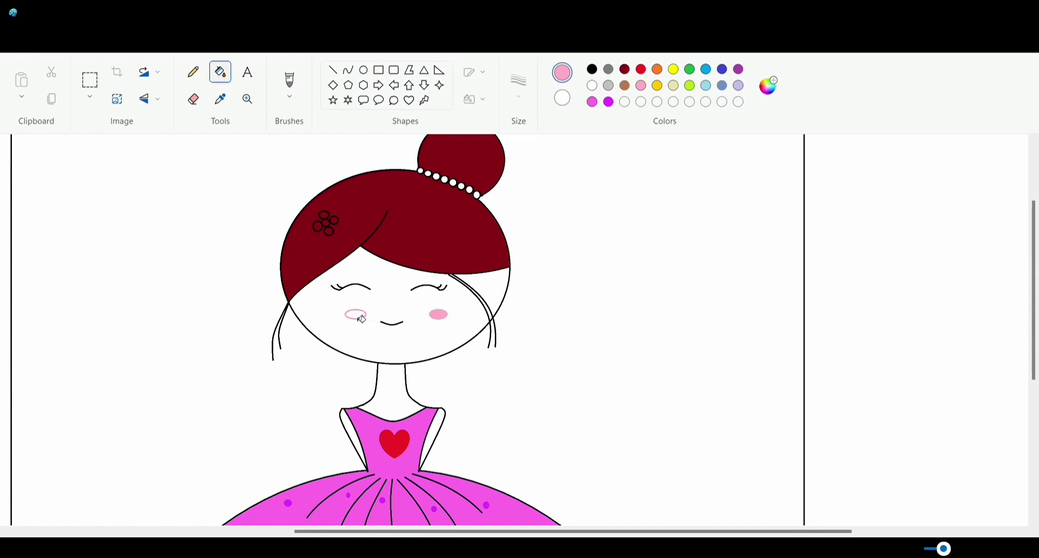
{"action": "left_click", "coordinate": [356, 315]}
Fill the girl's face, neck and both arms with the pale cream yellow as the skin colour.
{"action": "left_click", "coordinate": [674, 85]}
{"action": "left_click", "coordinate": [427, 342]}
{"action": "left_click", "coordinate": [392, 389]}
{"action": "left_click", "coordinate": [353, 435]}
{"action": "left_click", "coordinate": [432, 435]}
Fill the frame's background around the girl with light pink.
{"action": "scroll", "coordinate": [384, 395], "scroll_direction": "down", "scroll_amount": 5}
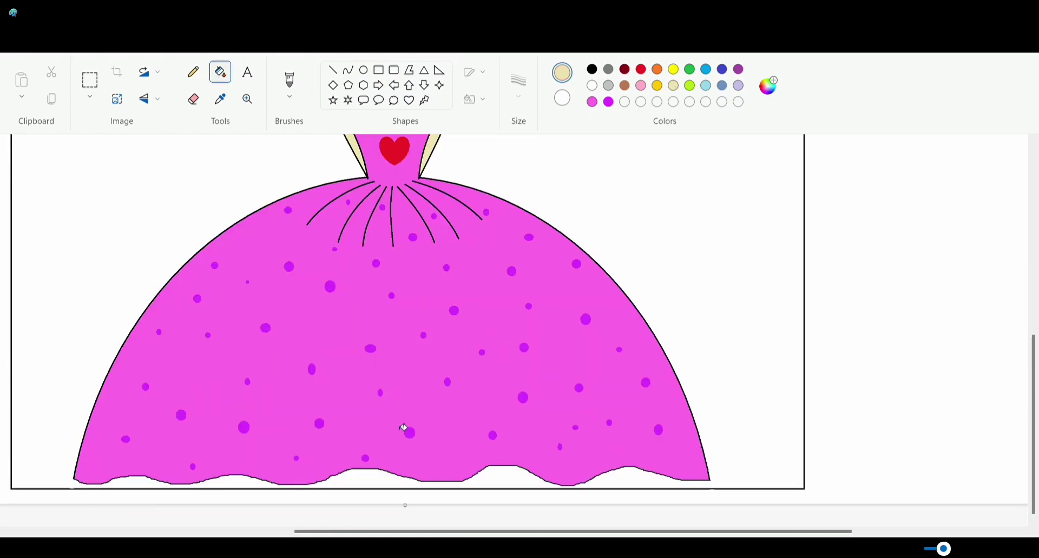
{"action": "scroll", "coordinate": [406, 429], "scroll_direction": "up", "scroll_amount": 5}
{"action": "left_click", "coordinate": [641, 85]}
{"action": "left_click", "coordinate": [660, 230]}
Draw nine small black-outlined hearts of varying size in the background on both sides of the girl.
{"action": "scroll", "coordinate": [654, 255], "scroll_direction": "down", "scroll_amount": 8}
{"action": "scroll", "coordinate": [654, 255], "scroll_direction": "up", "scroll_amount": 4}
{"action": "left_click", "coordinate": [409, 101]}
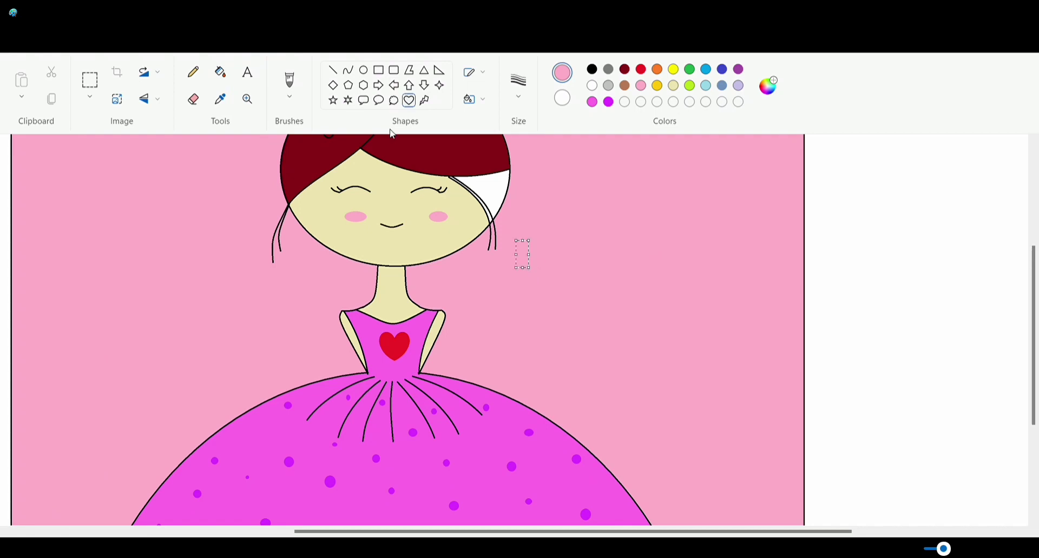
{"action": "left_click", "coordinate": [592, 69]}
{"action": "left_click_drag", "start_coordinate": [527, 212], "coordinate": [563, 252]}
{"action": "left_click_drag", "start_coordinate": [237, 256], "coordinate": [260, 289]}
{"action": "left_click_drag", "start_coordinate": [282, 311], "coordinate": [302, 331]}
{"action": "left_click_drag", "start_coordinate": [455, 296], "coordinate": [548, 350]}
{"action": "left_click_drag", "start_coordinate": [235, 359], "coordinate": [257, 376]}
{"action": "scroll", "coordinate": [262, 381], "scroll_direction": "up", "scroll_amount": 4}
{"action": "left_click_drag", "start_coordinate": [220, 286], "coordinate": [249, 312]}
{"action": "left_click_drag", "start_coordinate": [543, 300], "coordinate": [564, 319]}
{"action": "left_click_drag", "start_coordinate": [284, 243], "coordinate": [306, 261]}
Fill the hearts around the girl with red.
{"action": "left_click", "coordinate": [641, 69]}
{"action": "left_click", "coordinate": [220, 72]}
{"action": "left_click", "coordinate": [641, 69]}
{"action": "left_click", "coordinate": [294, 252]}
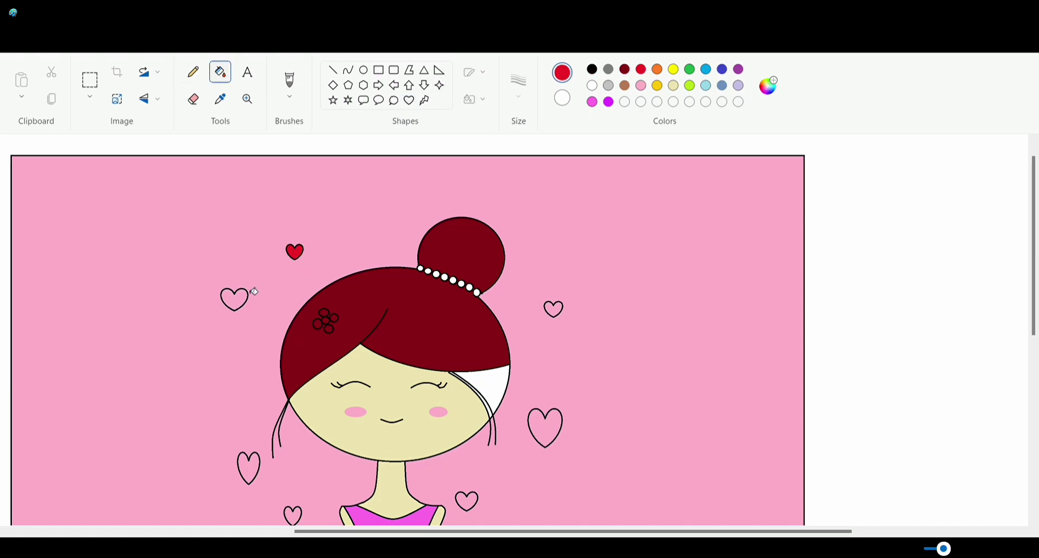
{"action": "scroll", "coordinate": [539, 268], "scroll_direction": "down", "scroll_amount": 3}
{"action": "left_click", "coordinate": [544, 231]}
{"action": "left_click", "coordinate": [466, 307]}
{"action": "left_click", "coordinate": [536, 341]}
{"action": "left_click", "coordinate": [258, 367]}
{"action": "left_click", "coordinate": [248, 371]}
{"action": "left_click", "coordinate": [293, 321]}
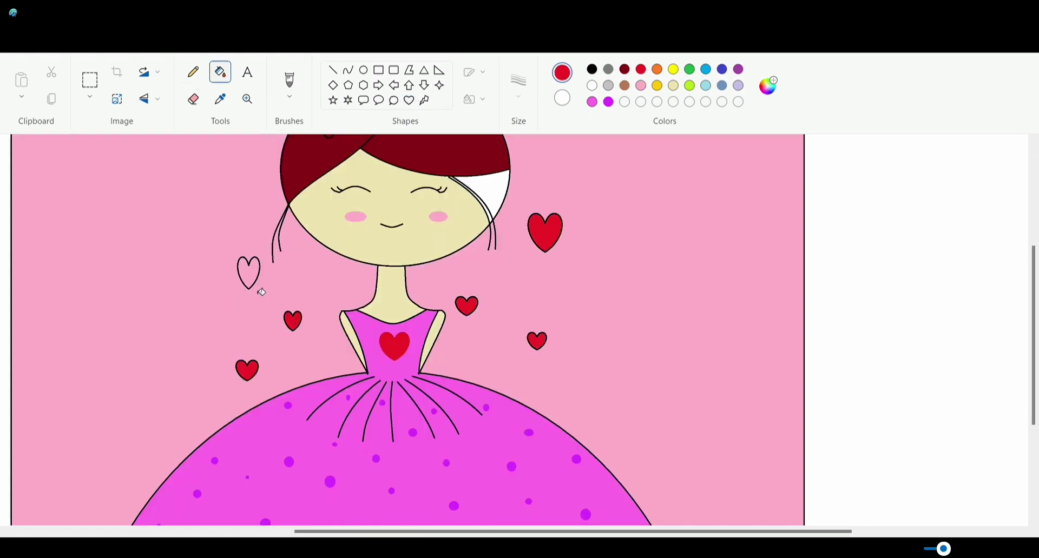
{"action": "scroll", "coordinate": [260, 287], "scroll_direction": "down", "scroll_amount": 3}
{"action": "scroll", "coordinate": [636, 519], "scroll_direction": "down", "scroll_amount": 2, "text": "ctrl"}
{"action": "left_click", "coordinate": [978, 546]}
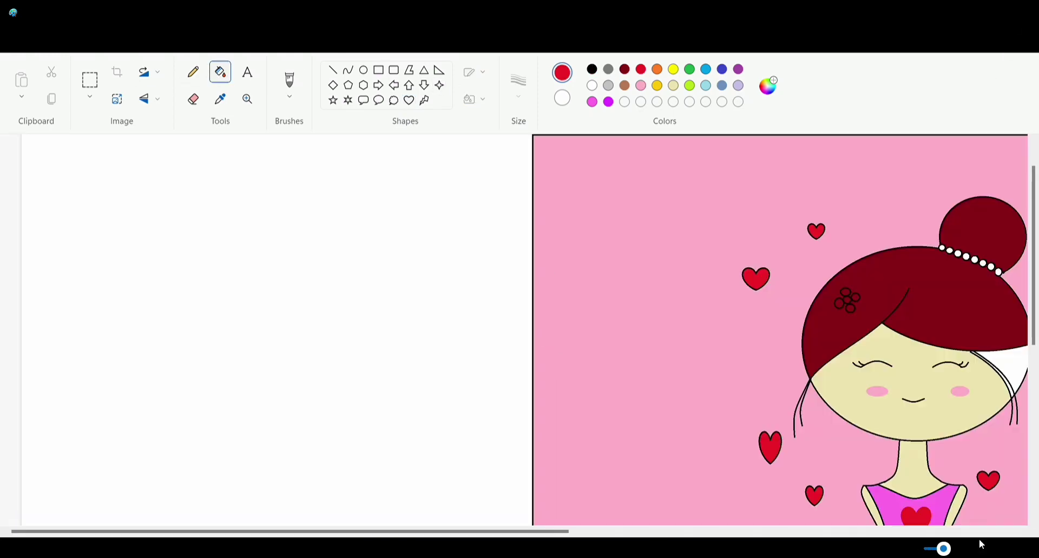
Fill the petals of the small flower in the girl's hair with purple and its centre with white.
{"action": "left_click_drag", "start_coordinate": [365, 532], "coordinate": [602, 551]}
{"action": "left_click", "coordinate": [608, 102]}
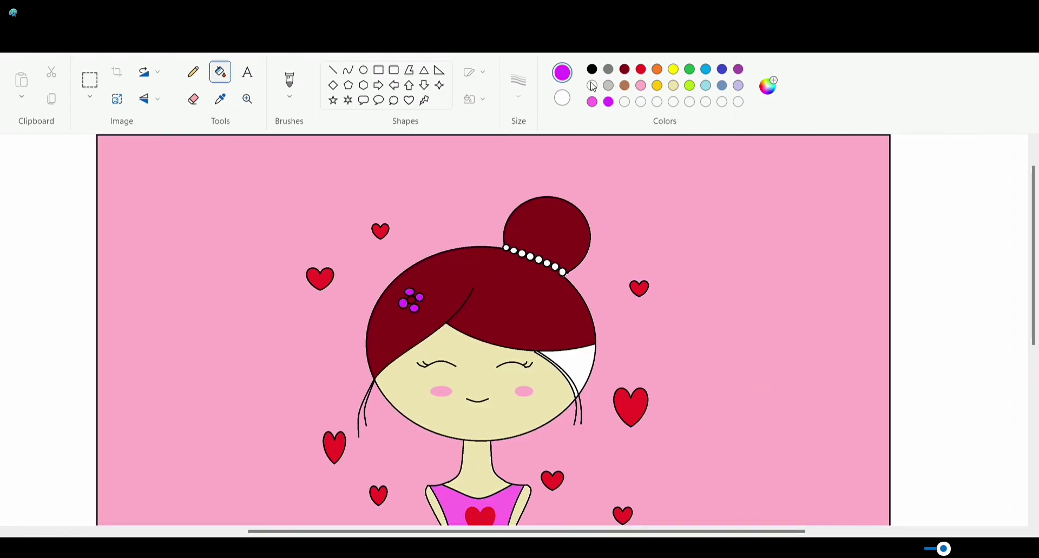
{"action": "left_click", "coordinate": [592, 85]}
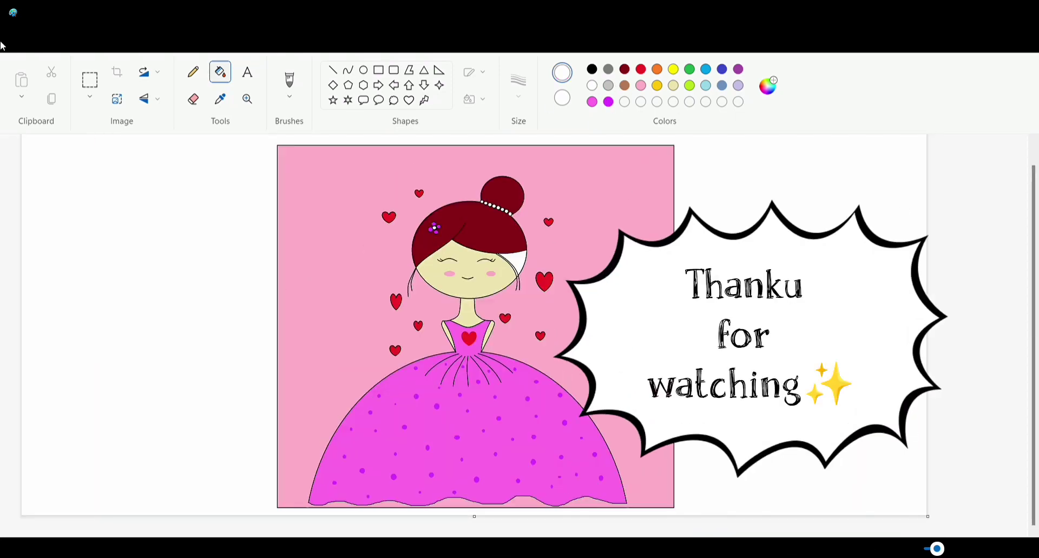